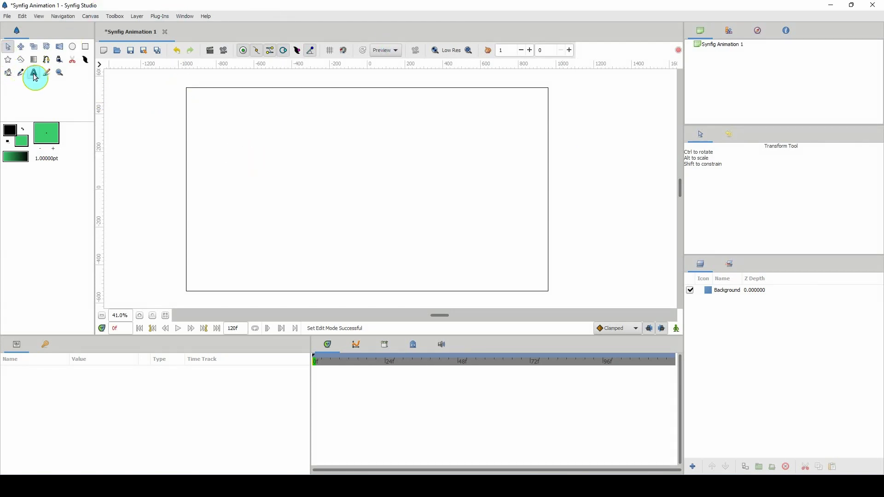
Step: Select the Text tool on the new blank document
{"action": "left_click", "coordinate": [34, 73]}
Step: Place a text layer reading SYNFIG near the canvas centre
{"action": "left_click", "coordinate": [313, 192]}
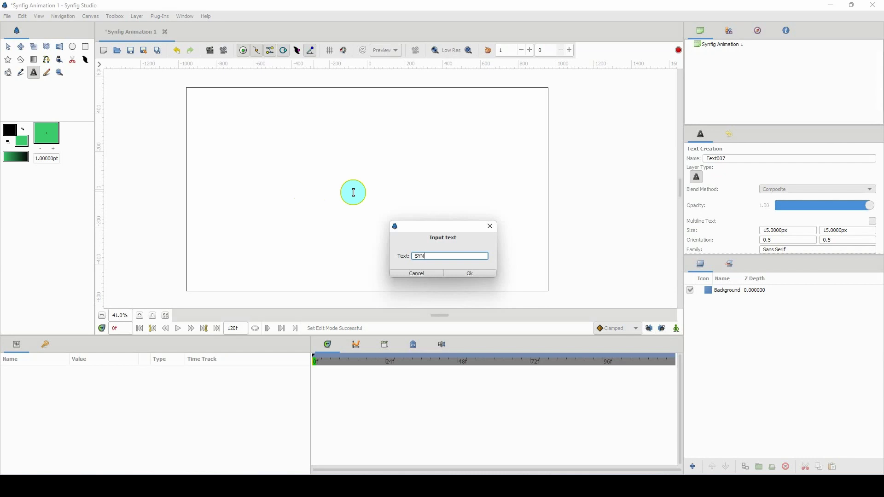
{"action": "type", "text": "SYNFIG"}
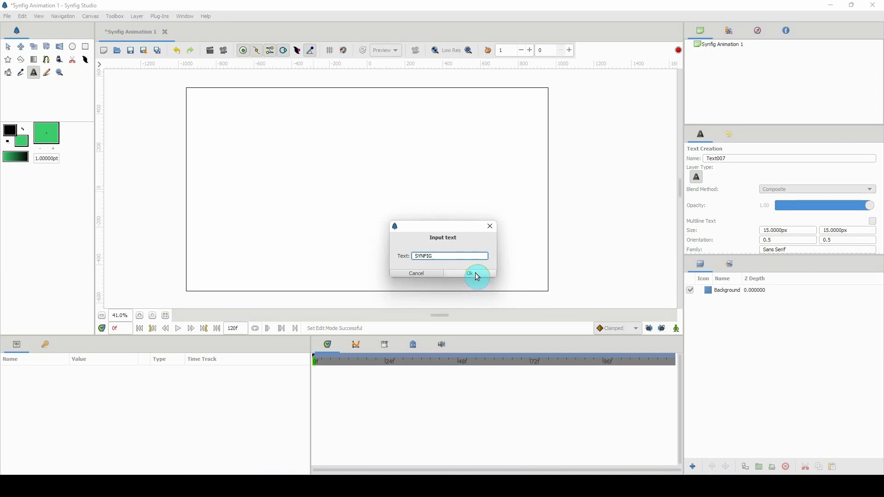
{"action": "left_click", "coordinate": [470, 273]}
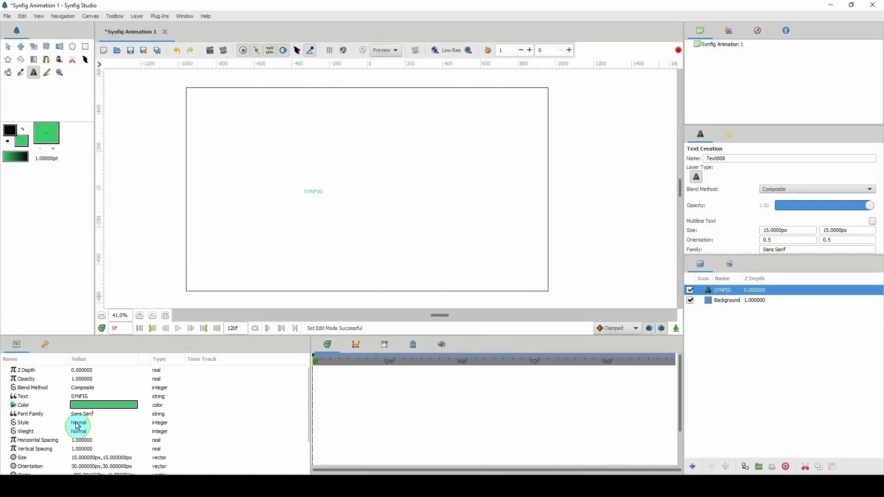
Step: Set the SYNFIG text size to 100 px and drag it to the canvas centre
{"action": "scroll", "coordinate": [80, 455], "scroll_direction": "down", "scroll_amount": 1}
{"action": "double_click", "coordinate": [78, 441]}
{"action": "type", "text": "10"}
{"action": "key", "text": "Tab"}
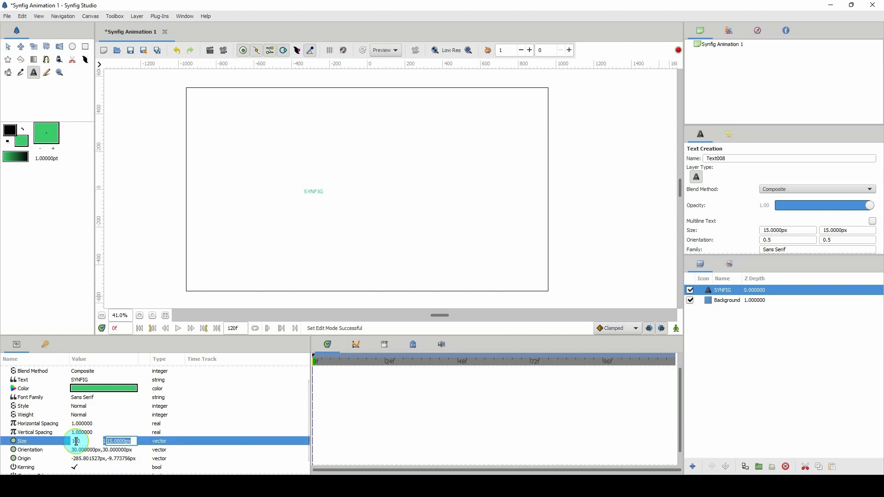
{"action": "type", "text": "100"}
{"action": "key", "text": "Return"}
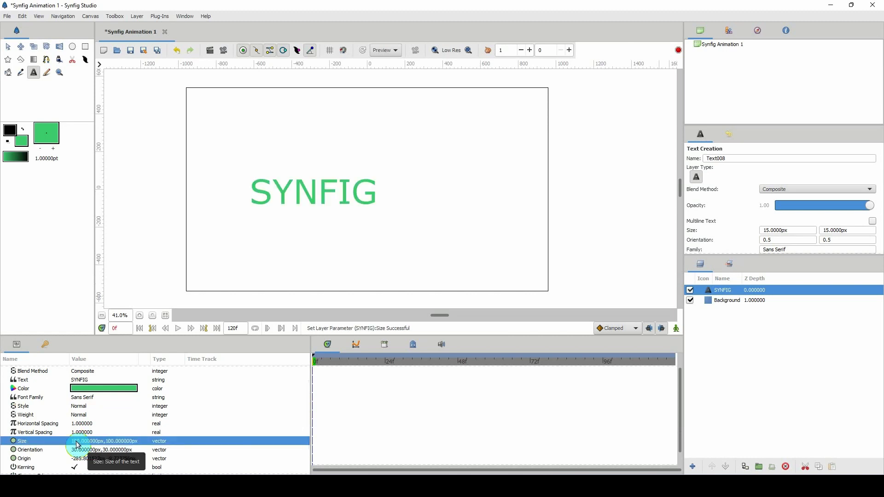
{"action": "left_click", "coordinate": [8, 47]}
{"action": "left_click_drag", "start_coordinate": [317, 192], "coordinate": [373, 190]}
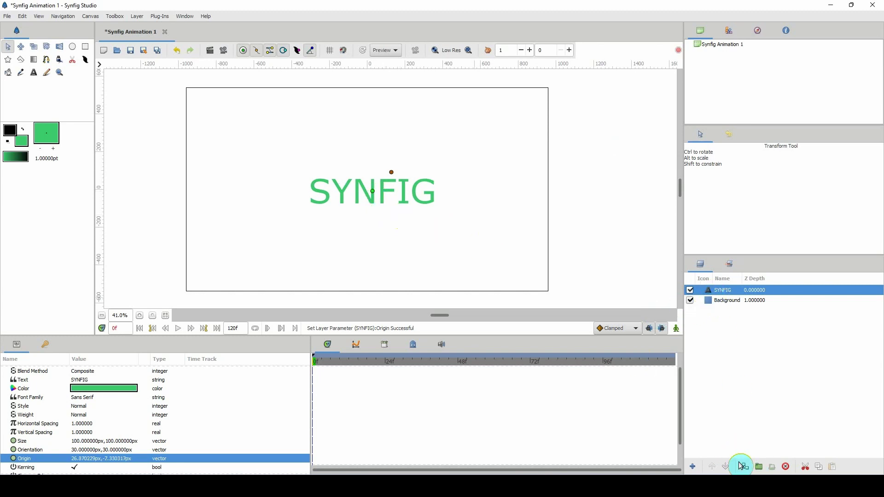
Step: Group the SYNFIG layer, name the group 'text', and select SYNFIG inside it
{"action": "left_click", "coordinate": [759, 467]}
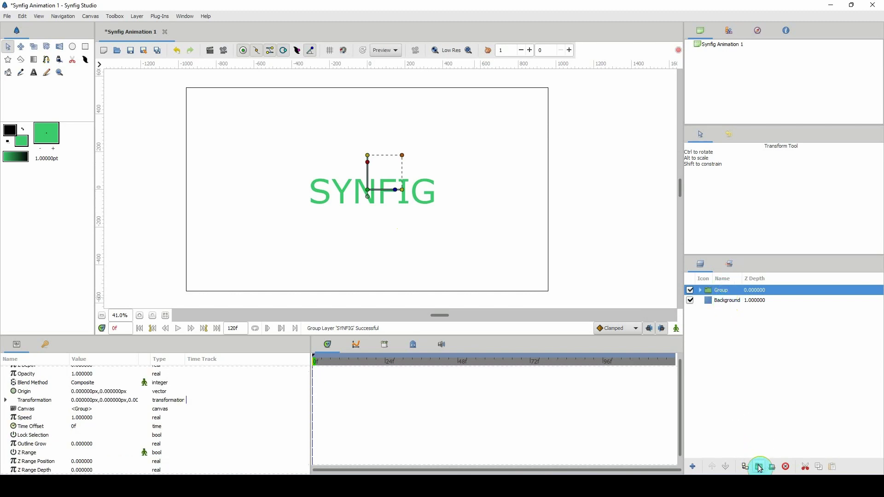
{"action": "left_click", "coordinate": [700, 290]}
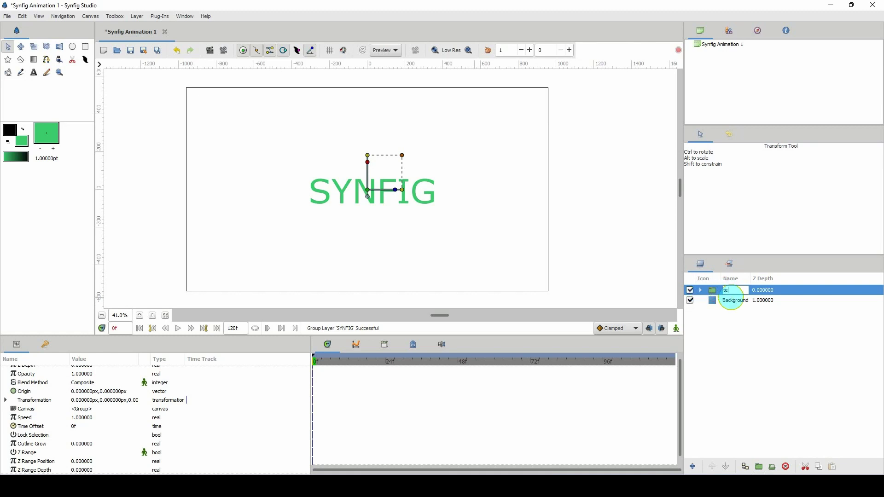
{"action": "key", "text": "Return"}
{"action": "left_click", "coordinate": [699, 290]}
{"action": "left_click", "coordinate": [724, 304]}
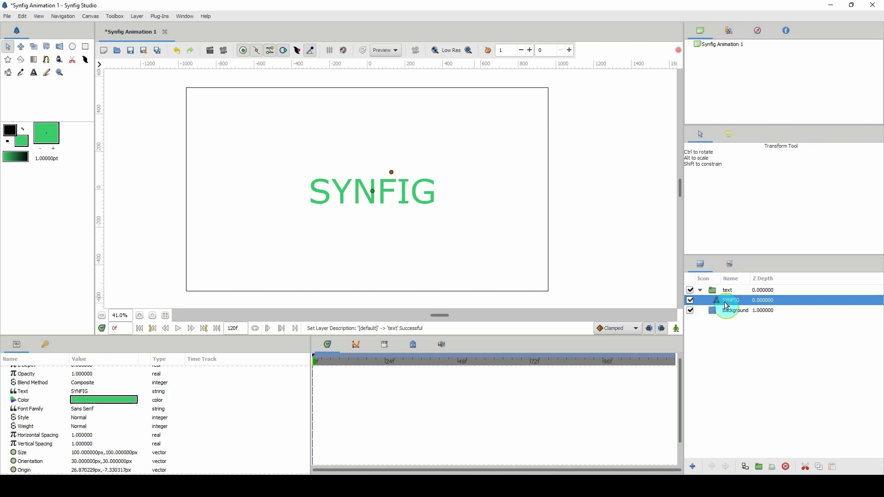
Step: Draw a wide rectangle Region layer across the lower canvas
{"action": "left_click", "coordinate": [86, 48]}
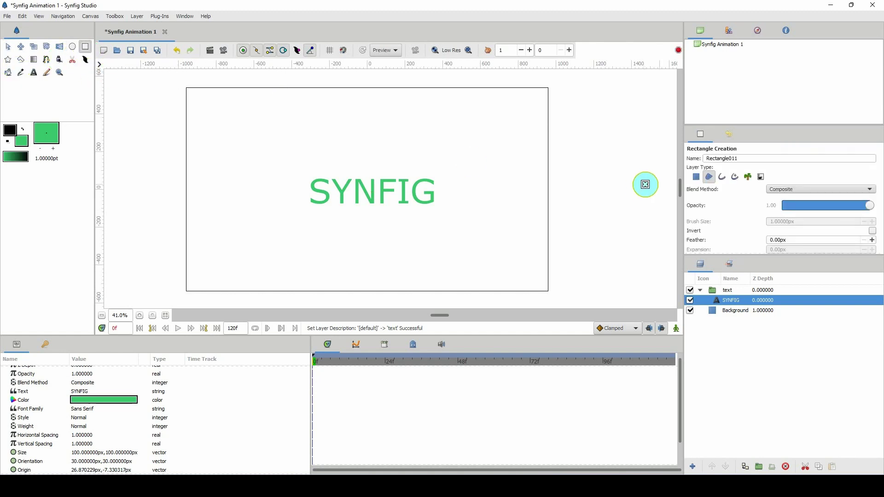
{"action": "left_click", "coordinate": [704, 177]}
{"action": "scroll", "coordinate": [121, 316], "scroll_direction": "down", "scroll_amount": 3}
{"action": "scroll", "coordinate": [121, 316], "scroll_direction": "down", "scroll_amount": 9}
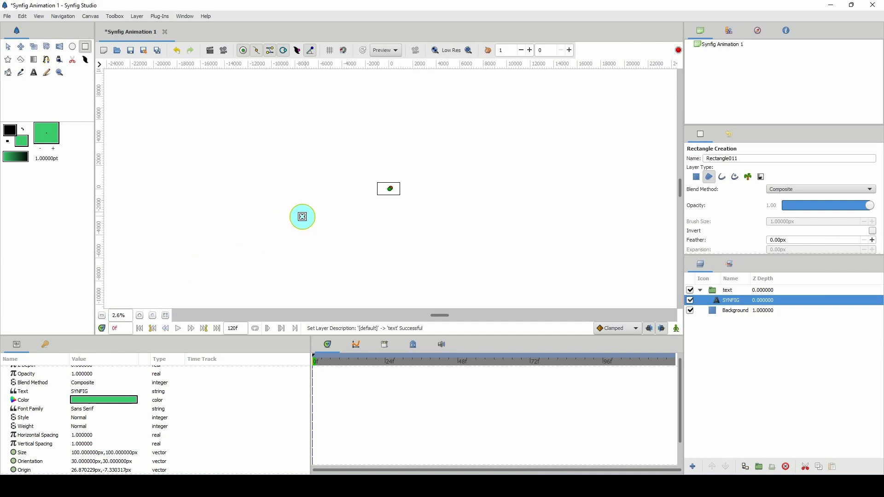
{"action": "left_click_drag", "start_coordinate": [303, 215], "coordinate": [473, 189]}
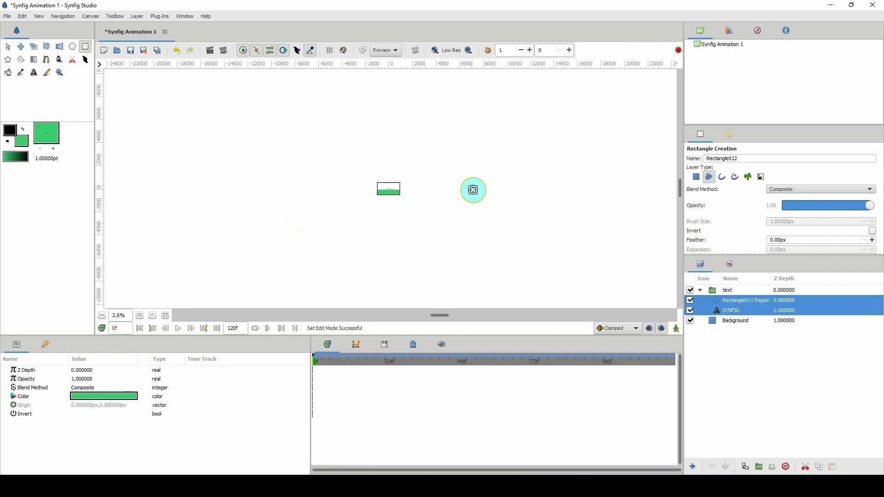
{"action": "scroll", "coordinate": [124, 316], "scroll_direction": "up", "scroll_amount": 2}
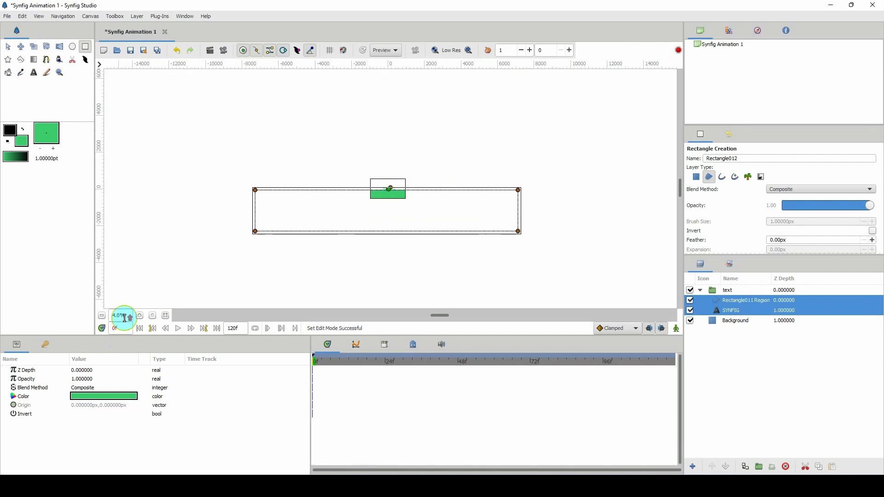
{"action": "scroll", "coordinate": [124, 317], "scroll_direction": "up", "scroll_amount": 1}
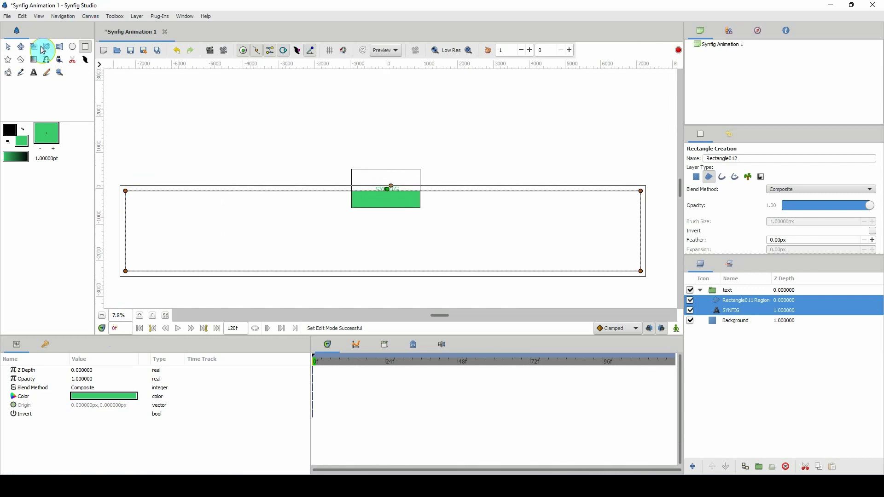
Step: Select the rectangle's top vertices and nudge them upward
{"action": "left_click", "coordinate": [9, 47]}
{"action": "left_click_drag", "start_coordinate": [114, 178], "coordinate": [148, 217]}
{"action": "key", "text": "Up"}
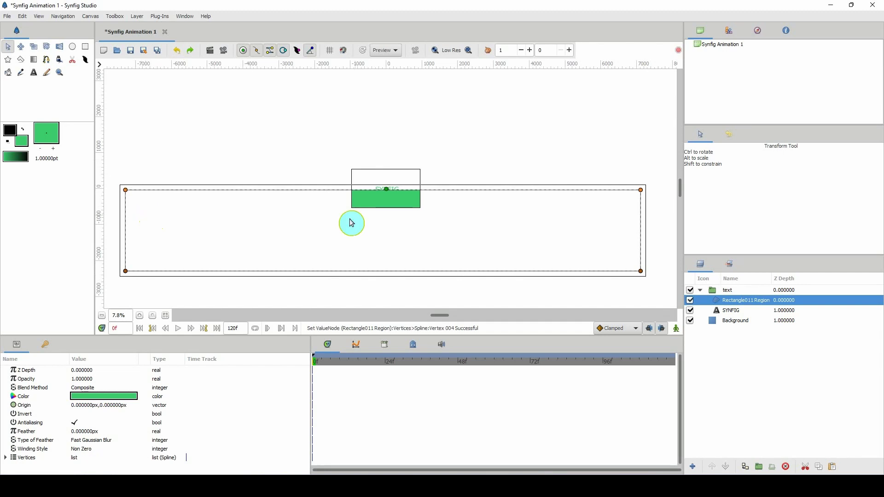
Step: Raise the Rectangle011 Region's top-right corner slightly so the top edge slopes
{"action": "left_click", "coordinate": [640, 190]}
{"action": "scroll", "coordinate": [569, 204], "scroll_direction": "up", "scroll_amount": 2}
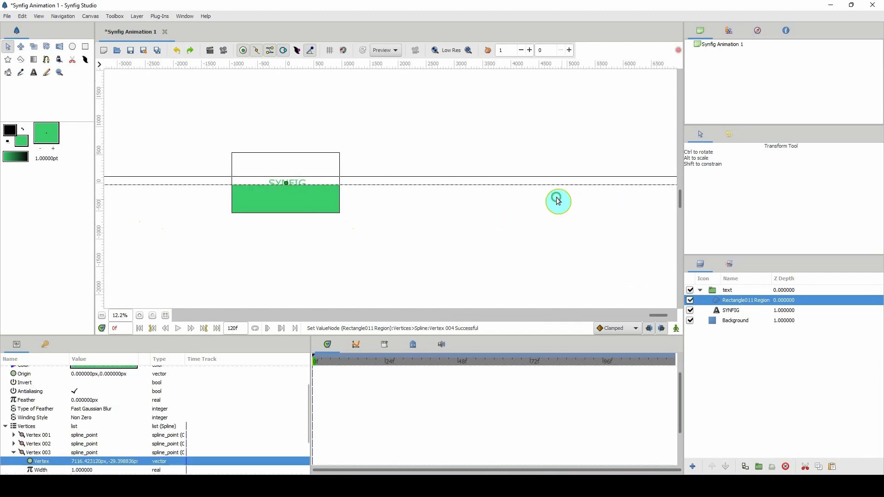
{"action": "left_click", "coordinate": [101, 315]}
{"action": "left_click", "coordinate": [543, 199]}
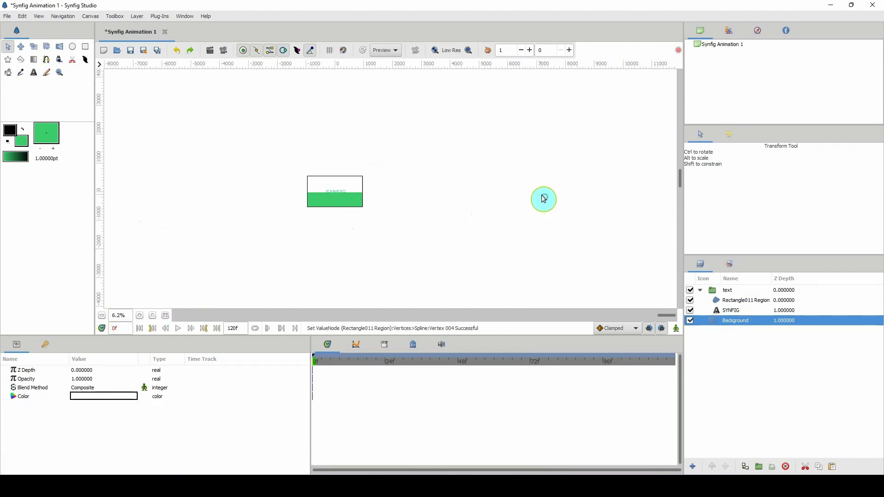
{"action": "left_click", "coordinate": [732, 300]}
{"action": "left_click", "coordinate": [541, 193]}
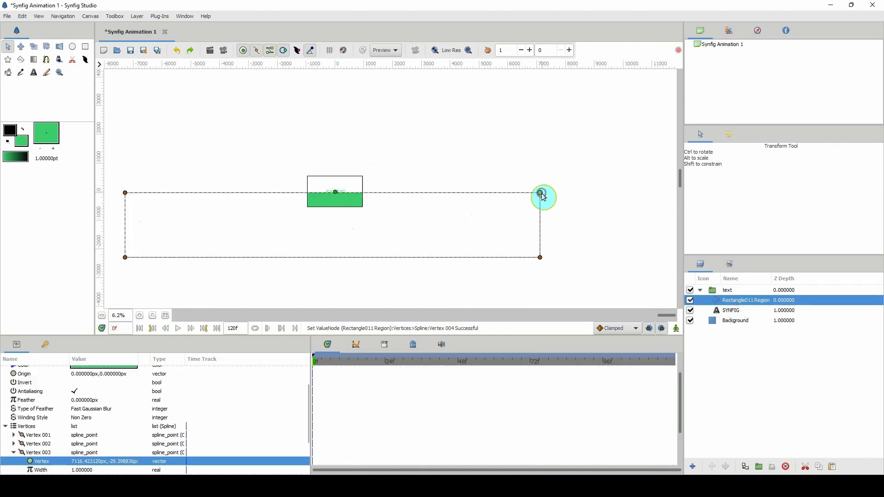
{"action": "left_click_drag", "start_coordinate": [543, 197], "coordinate": [543, 196]}
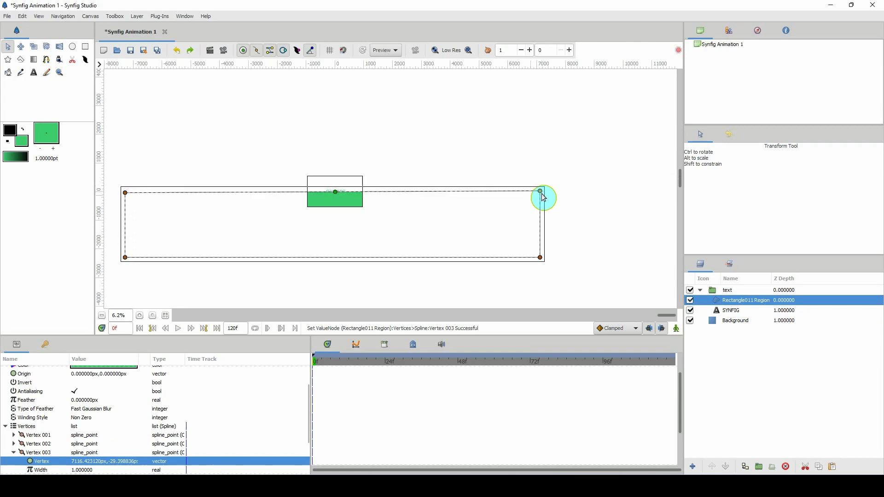
Step: Check the top-left vertex, recentre the view, and select the collapsed text group
{"action": "left_click", "coordinate": [125, 194]}
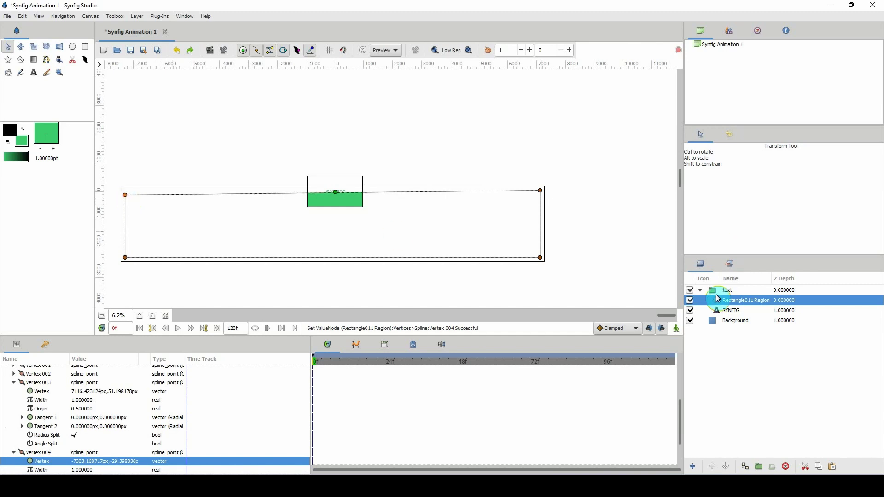
{"action": "scroll", "coordinate": [121, 316], "scroll_direction": "up", "scroll_amount": 2}
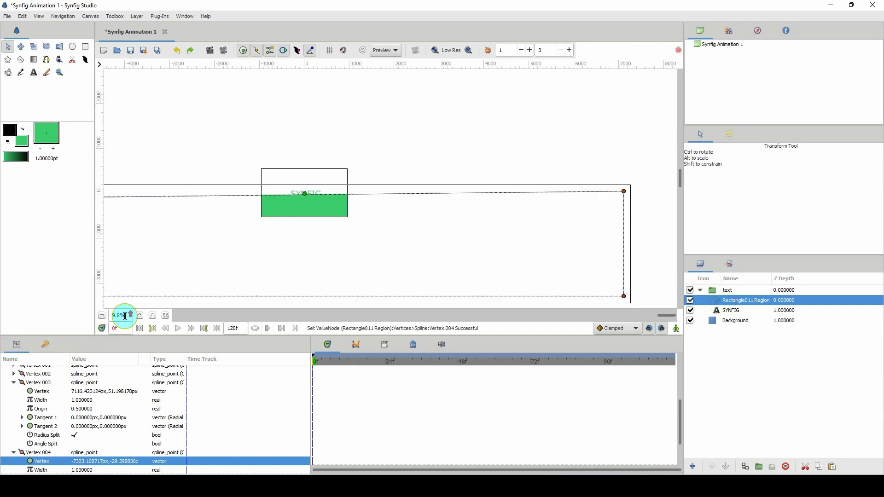
{"action": "left_click_drag", "start_coordinate": [259, 224], "coordinate": [312, 197]}
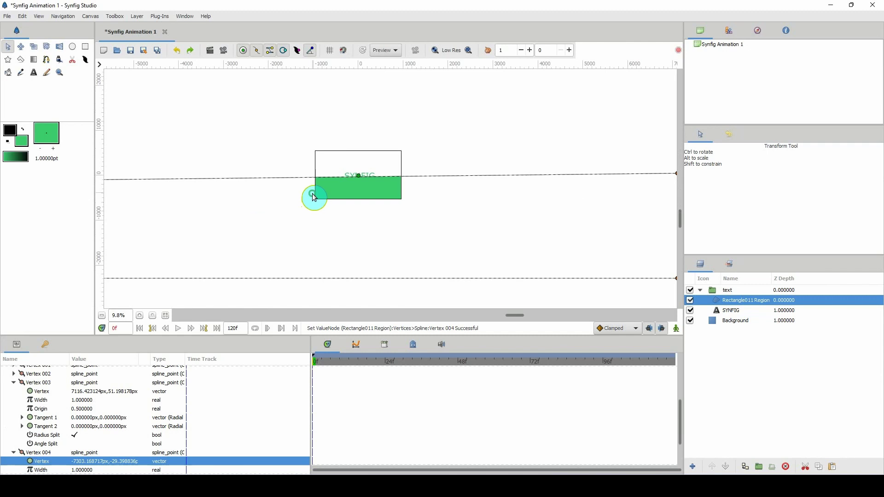
{"action": "left_click", "coordinate": [700, 291]}
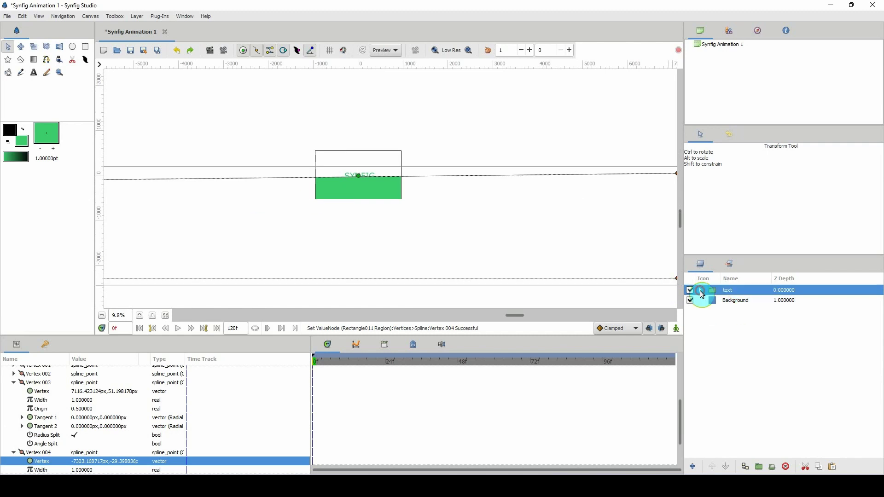
{"action": "left_click", "coordinate": [719, 295]}
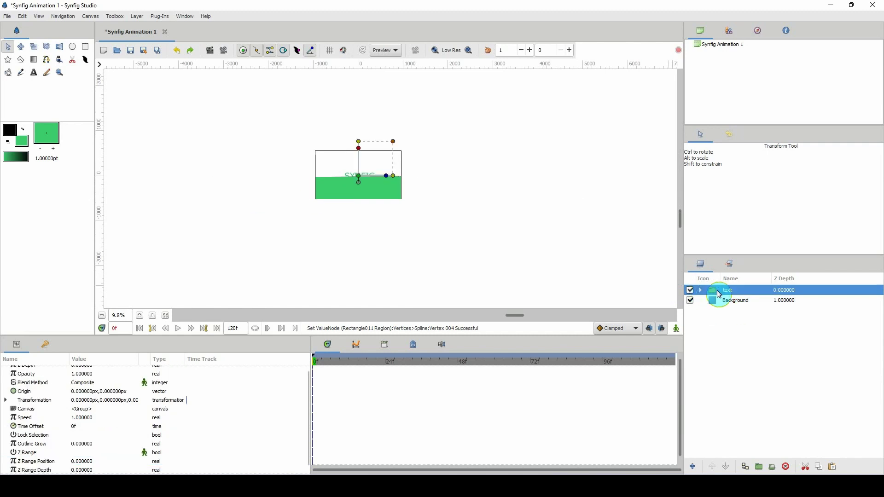
Step: Duplicate the text group and raise the copy's region bottom edge with two nudges
{"action": "key", "text": "ctrl+d"}
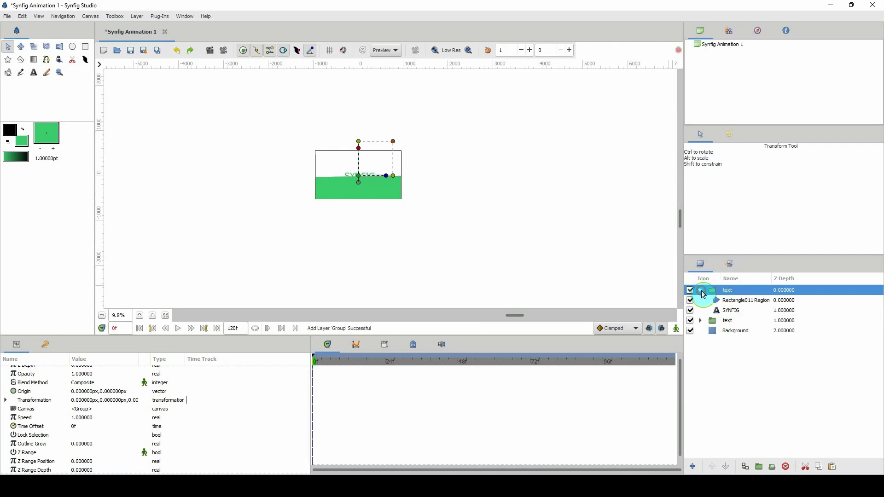
{"action": "left_click", "coordinate": [724, 301]}
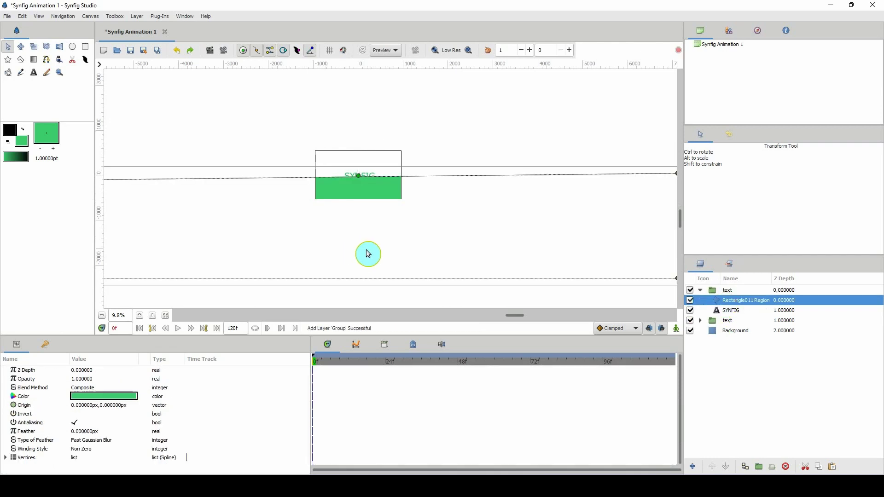
{"action": "scroll", "coordinate": [122, 313], "scroll_direction": "down", "scroll_amount": 4}
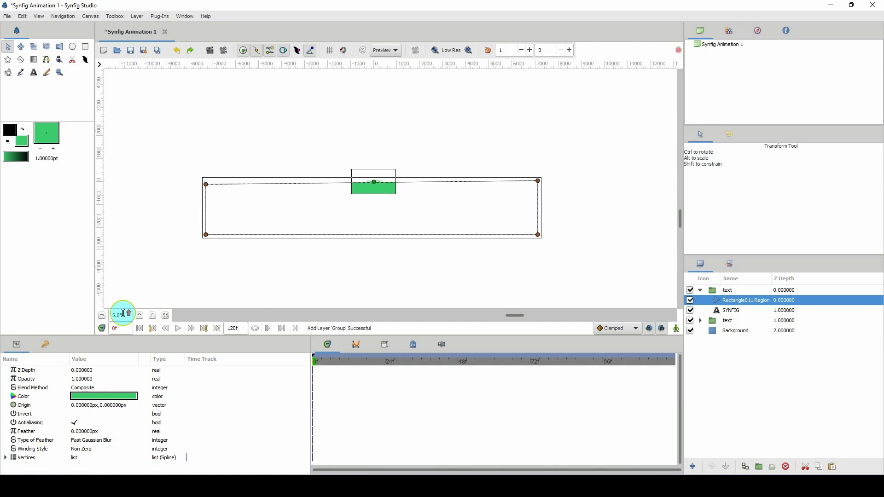
{"action": "left_click_drag", "start_coordinate": [216, 217], "coordinate": [577, 250]}
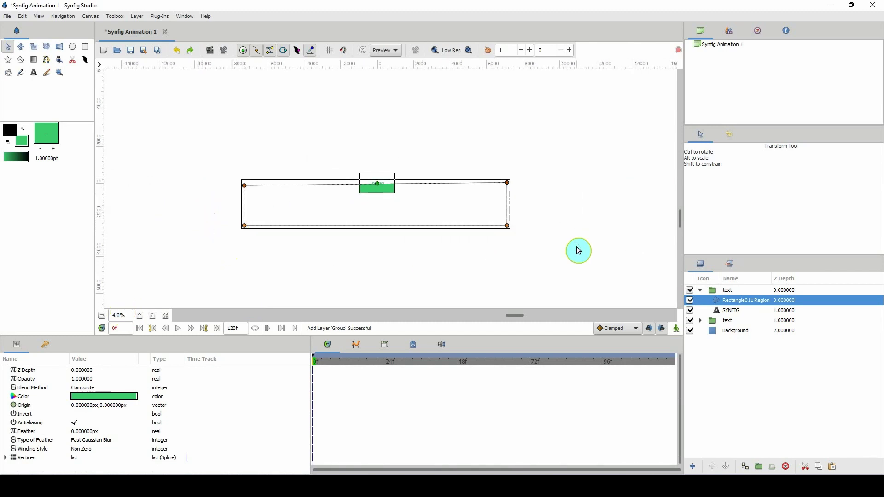
{"action": "key", "text": "Up"}
{"action": "key", "text": "Up"}
{"action": "key", "text": "Up"}
{"action": "key", "text": "Up"}
{"action": "key", "text": "Up"}
{"action": "key", "text": "Up"}
{"action": "key", "text": "Up"}
{"action": "key", "text": "Up"}
{"action": "key", "text": "Up"}
{"action": "key", "text": "Up"}
{"action": "key", "text": "Up"}
{"action": "key", "text": "Up"}
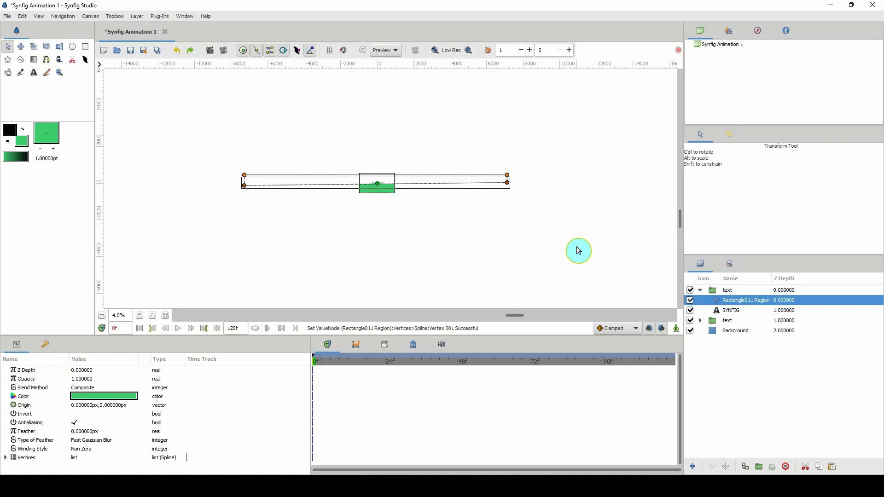
{"action": "key", "text": "Up"}
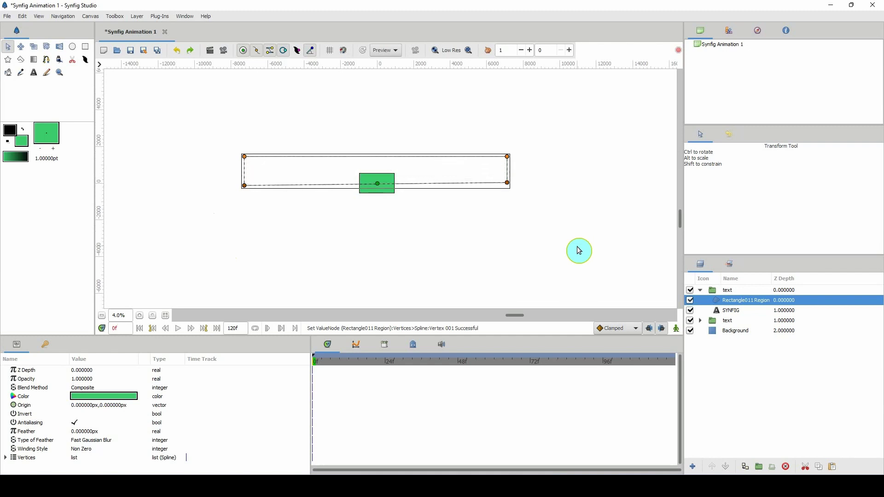
Step: Switch off the second text group and zoom the canvas in
{"action": "left_click", "coordinate": [690, 321]}
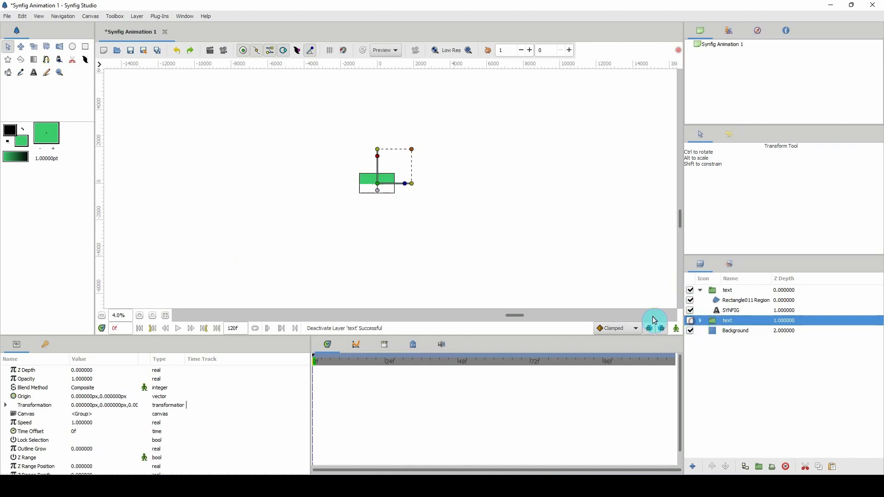
{"action": "scroll", "coordinate": [125, 316], "scroll_direction": "up", "scroll_amount": 3}
{"action": "scroll", "coordinate": [125, 316], "scroll_direction": "up", "scroll_amount": 2}
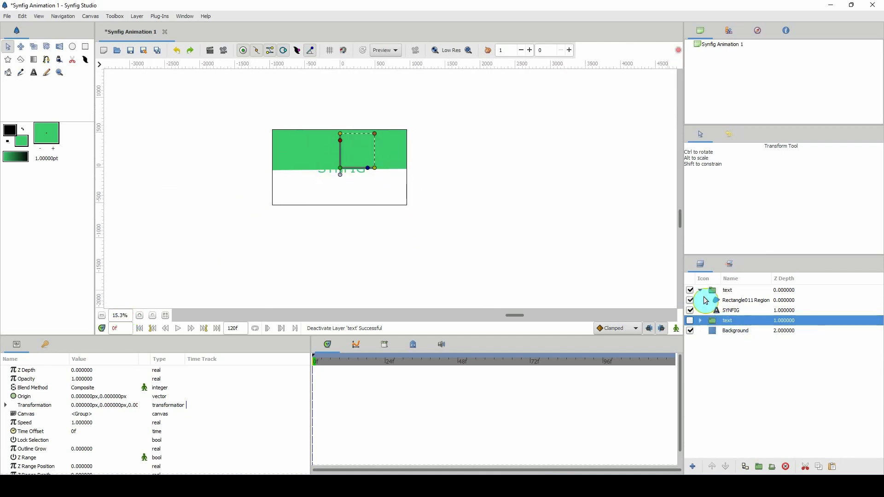
Step: Re-enable the second text group and set its Rectangle011 Region blend to Alpha Over
{"action": "left_click", "coordinate": [700, 290]}
{"action": "left_click", "coordinate": [689, 290]}
{"action": "left_click", "coordinate": [693, 301]}
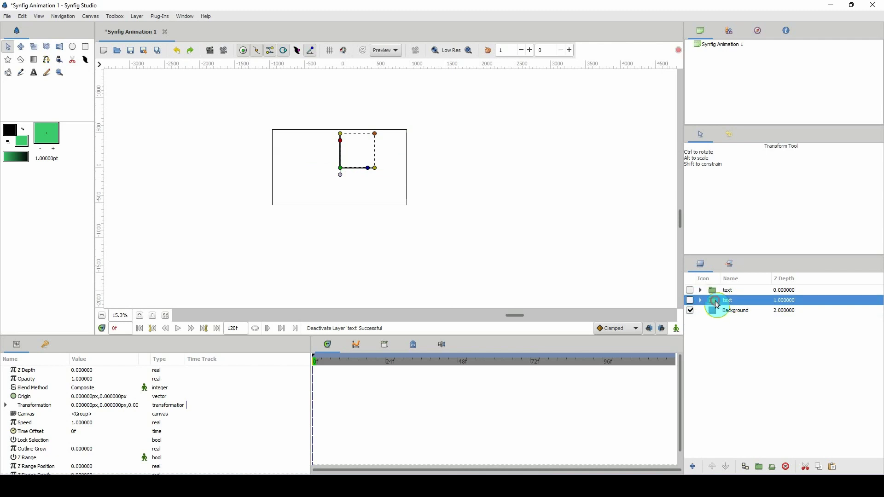
{"action": "left_click", "coordinate": [691, 301]}
{"action": "left_click", "coordinate": [700, 300]}
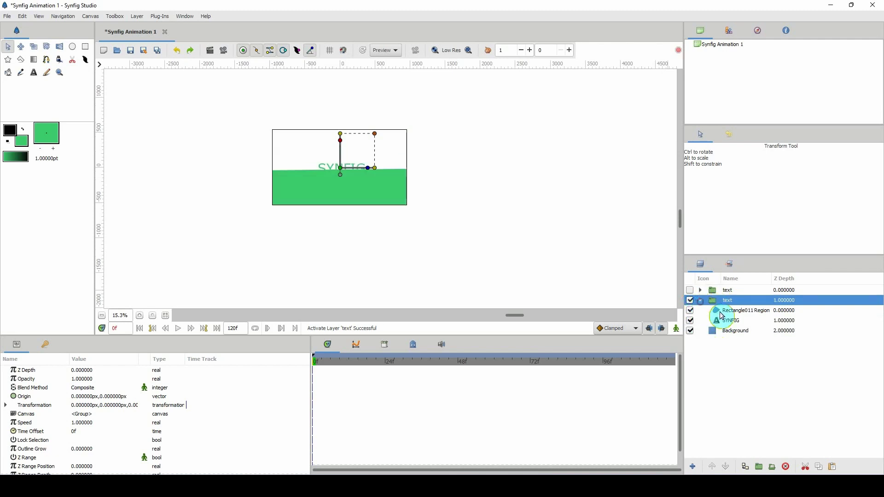
{"action": "left_click", "coordinate": [718, 310]}
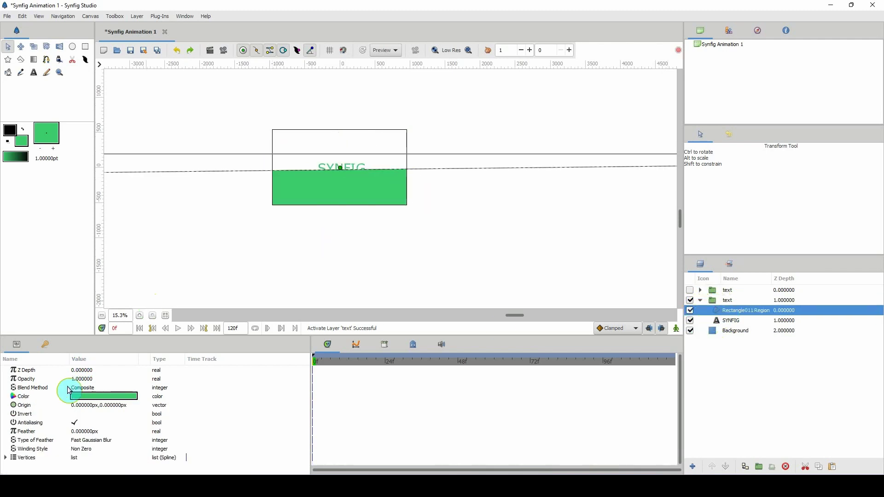
{"action": "left_click", "coordinate": [82, 390]}
{"action": "left_click", "coordinate": [83, 393]}
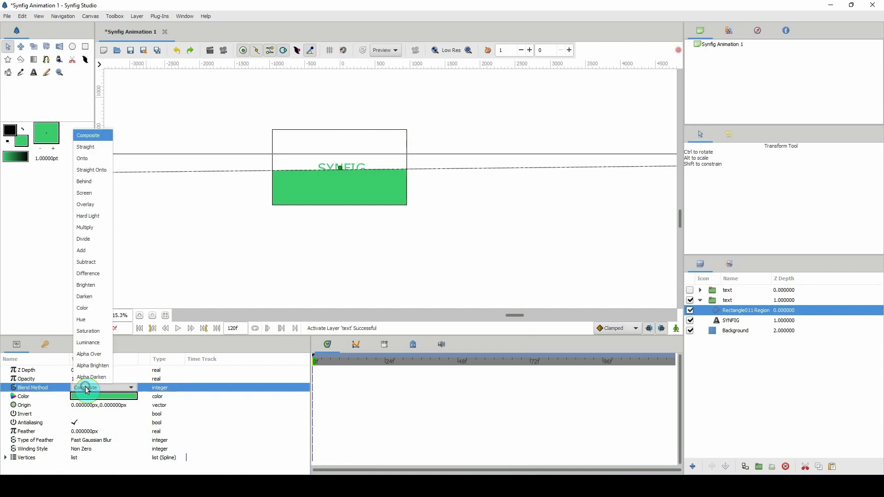
{"action": "left_click", "coordinate": [94, 359]}
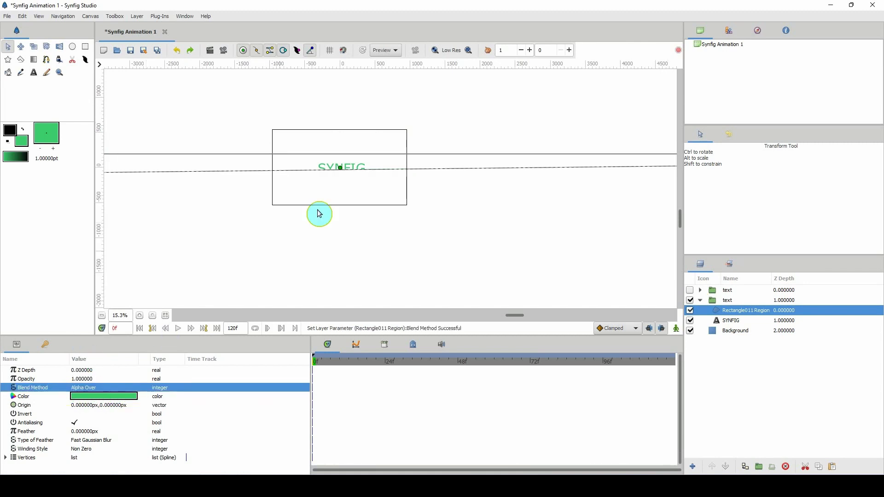
Step: Re-enable the first text group, set its Rectangle011 Region to Alpha Over, and collapse both groups
{"action": "left_click", "coordinate": [700, 290]}
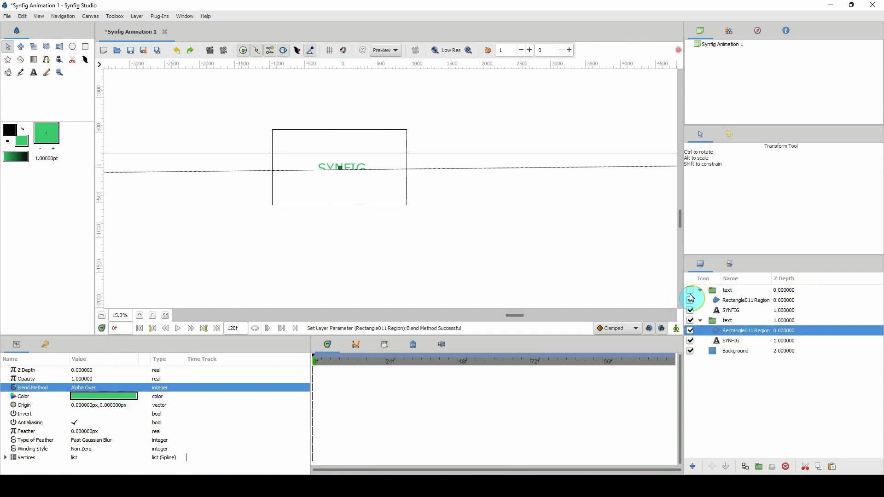
{"action": "left_click", "coordinate": [689, 291]}
{"action": "left_click", "coordinate": [717, 302]}
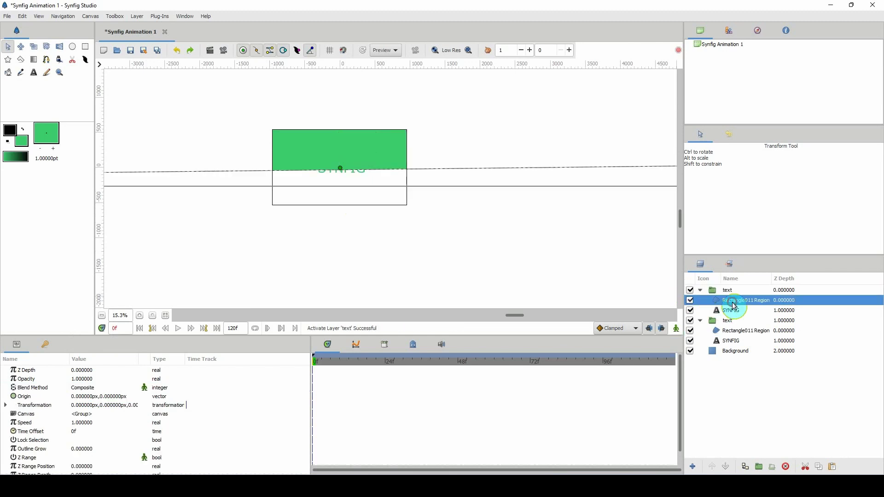
{"action": "left_click", "coordinate": [88, 388]}
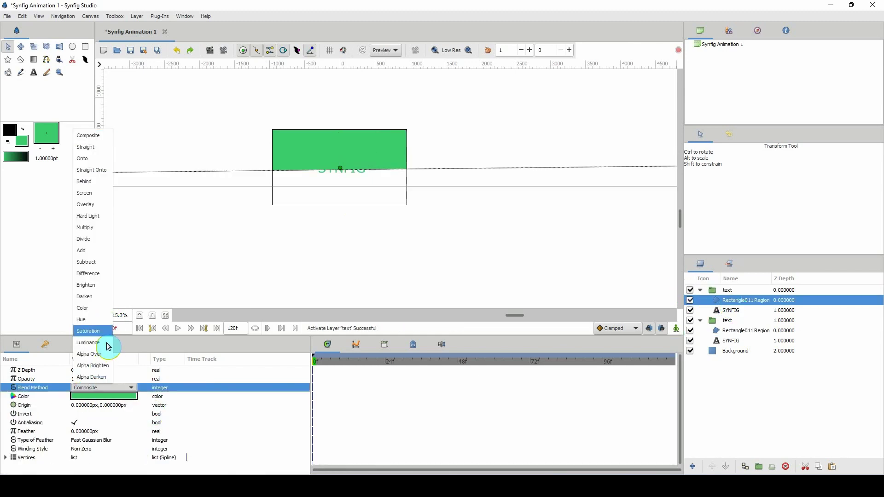
{"action": "left_click", "coordinate": [98, 354]}
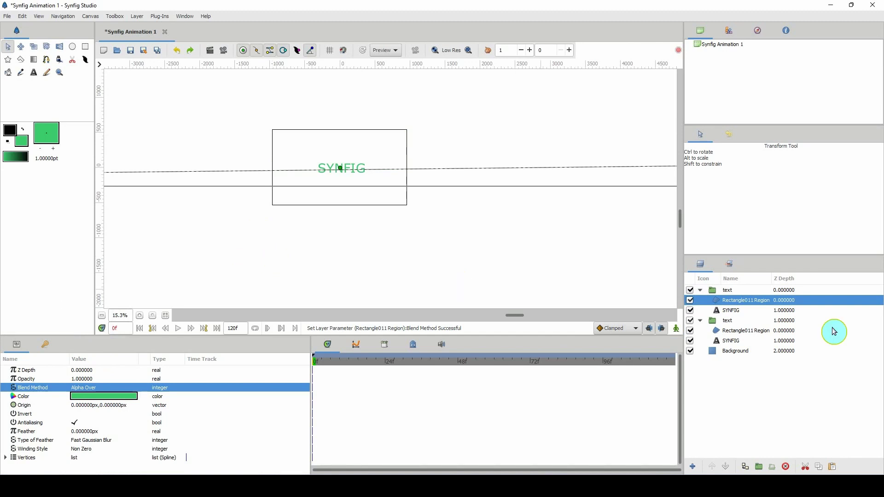
{"action": "left_click", "coordinate": [700, 290]}
{"action": "left_click", "coordinate": [700, 301]}
{"action": "left_click", "coordinate": [714, 304]}
{"action": "left_click", "coordinate": [714, 291]}
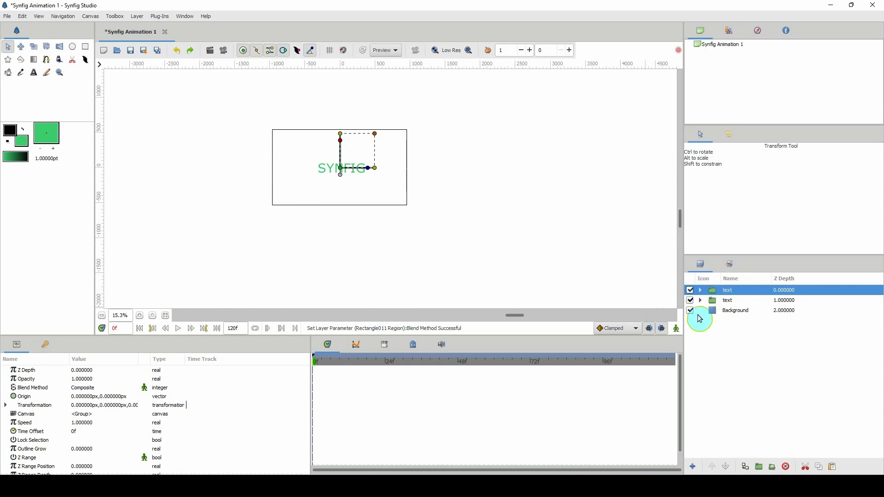
Step: Raise the second text group to the top of the layer stack
{"action": "left_click", "coordinate": [689, 291]}
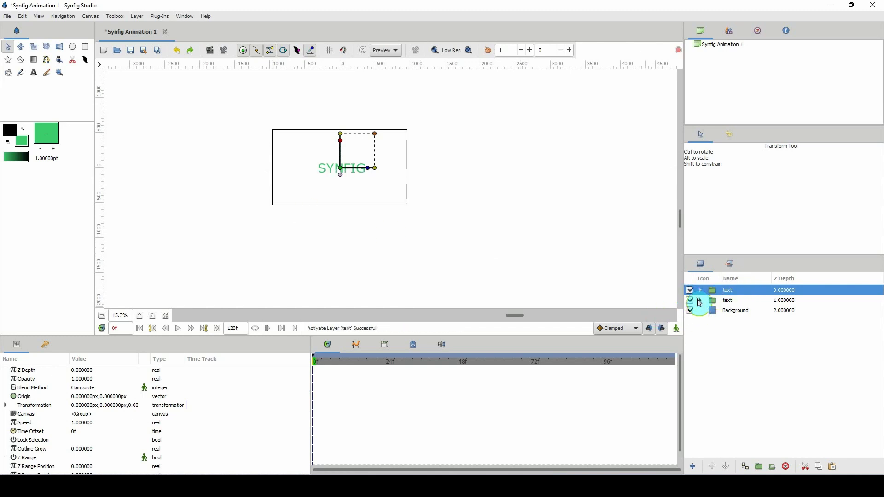
{"action": "left_click", "coordinate": [700, 302]}
{"action": "left_click", "coordinate": [711, 467]}
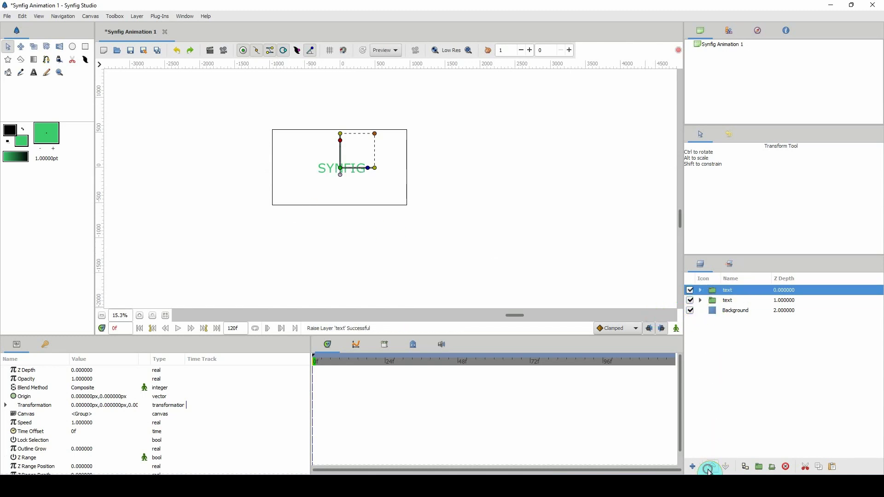
Step: Rename the upper group top_text and the lower group bottom_text
{"action": "double_click", "coordinate": [735, 288]}
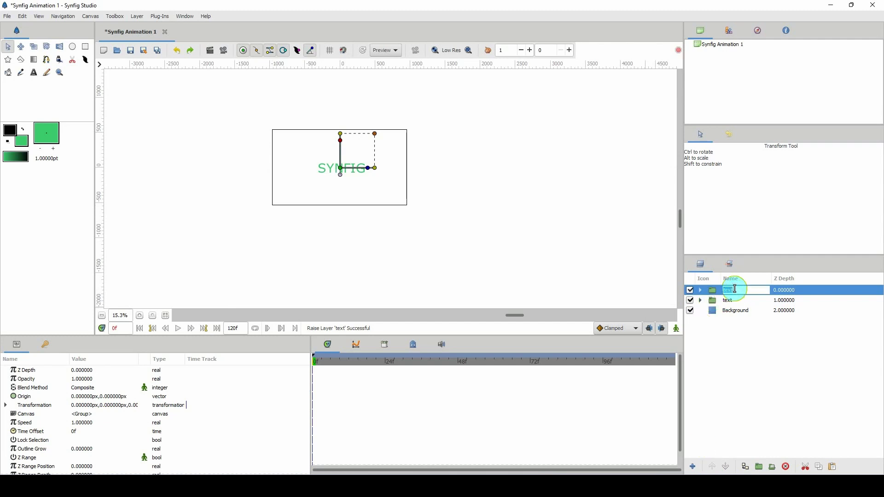
{"action": "type", "text": "top_text"}
{"action": "key", "text": "Return"}
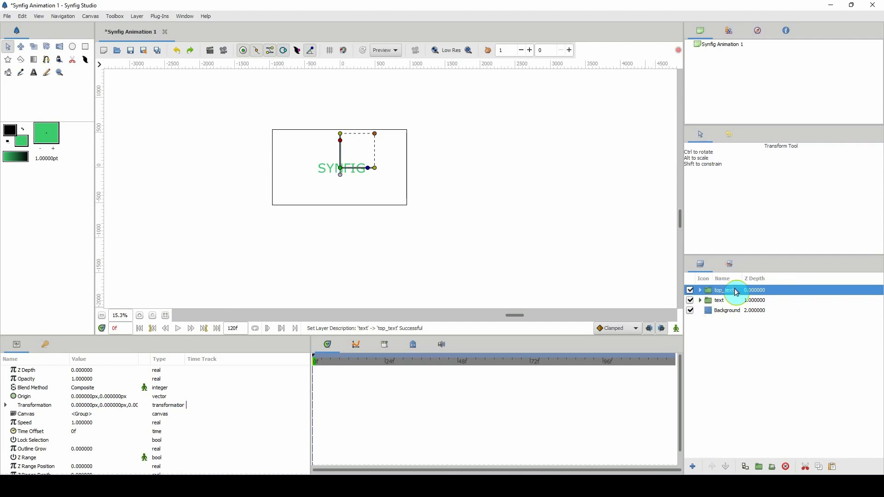
{"action": "left_click", "coordinate": [722, 302]}
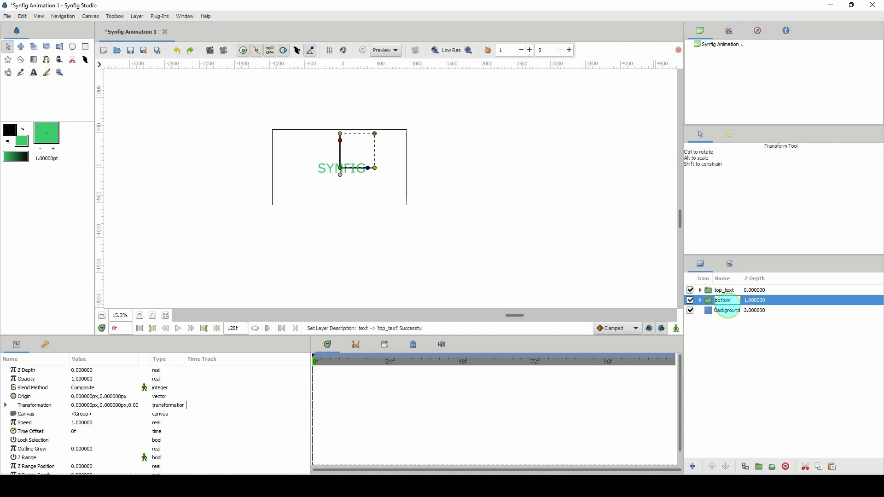
{"action": "key", "text": "Return"}
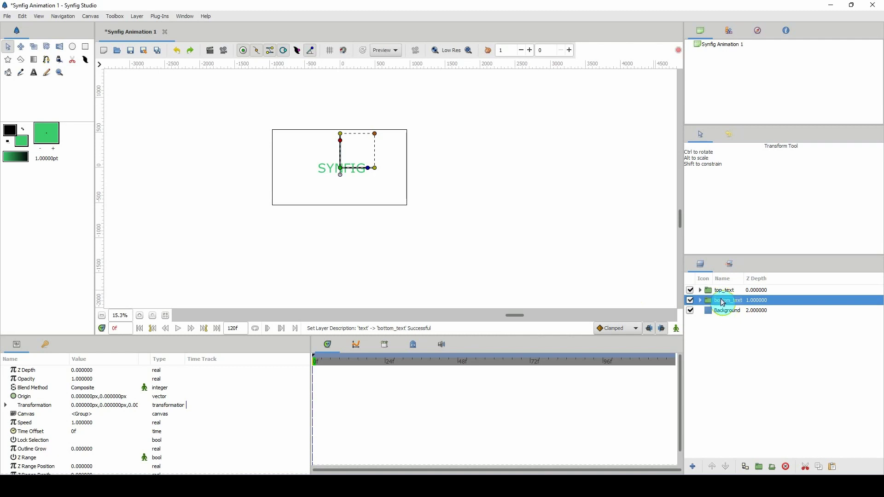
{"action": "left_click", "coordinate": [726, 291]}
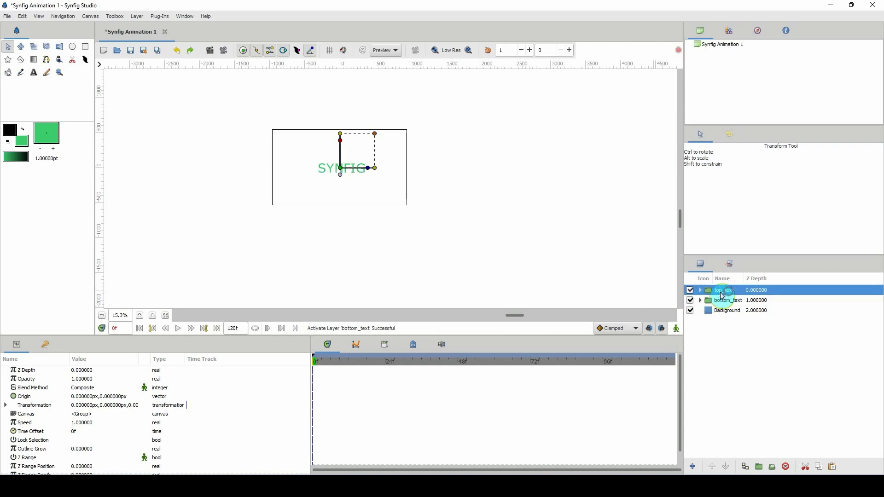
Step: Offset the top_text group up and left, to about -30 px, 13 px
{"action": "scroll", "coordinate": [292, 211], "scroll_direction": "up", "scroll_amount": 1}
{"action": "scroll", "coordinate": [292, 212], "scroll_direction": "up", "scroll_amount": 2}
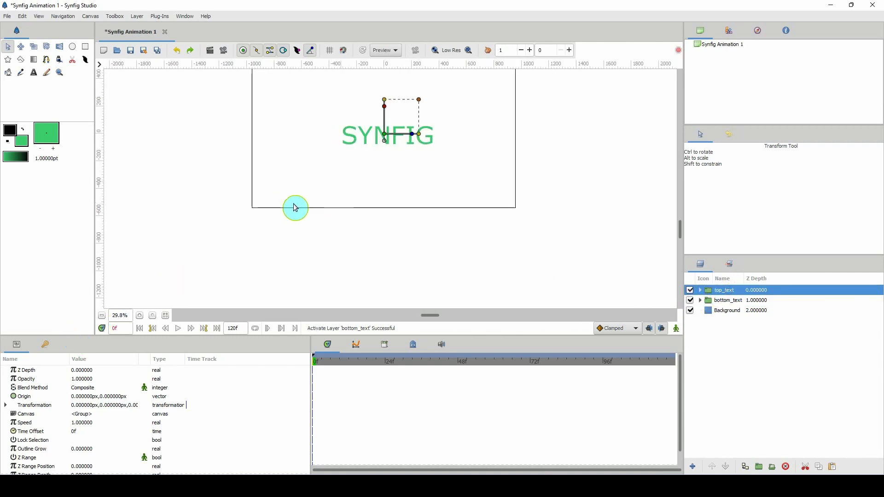
{"action": "scroll", "coordinate": [376, 208], "scroll_direction": "up", "scroll_amount": 2}
{"action": "left_click", "coordinate": [368, 184]}
{"action": "left_click_drag", "start_coordinate": [398, 191], "coordinate": [397, 190]}
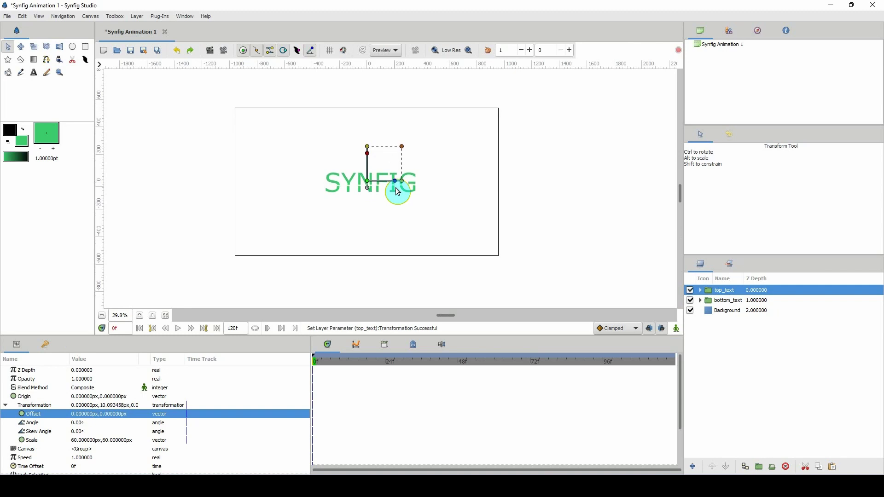
{"action": "left_click_drag", "start_coordinate": [398, 191], "coordinate": [356, 213]}
{"action": "left_click", "coordinate": [754, 310]}
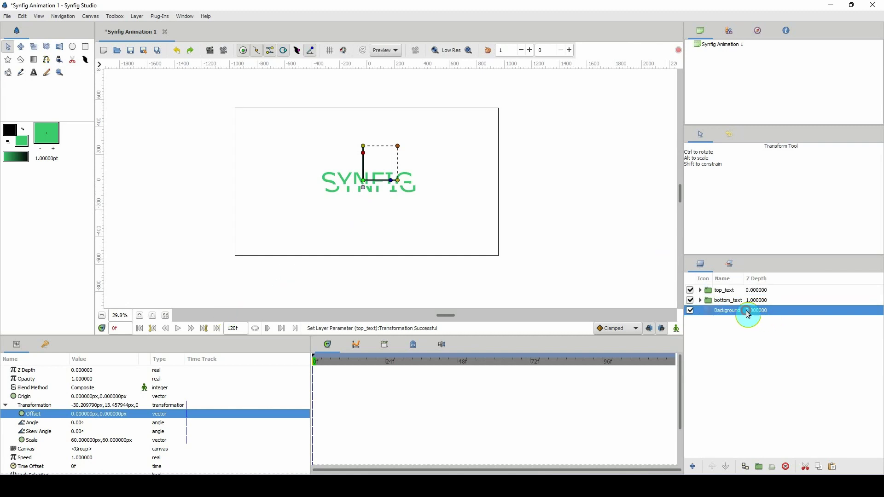
{"action": "scroll", "coordinate": [121, 315], "scroll_direction": "up", "scroll_amount": 4}
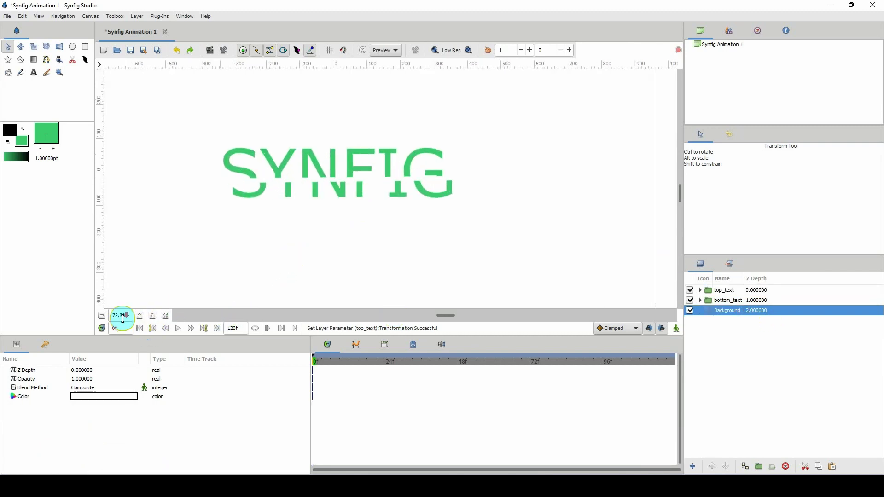
{"action": "scroll", "coordinate": [121, 316], "scroll_direction": "down", "scroll_amount": 4}
{"action": "scroll", "coordinate": [121, 317], "scroll_direction": "down", "scroll_amount": 1}
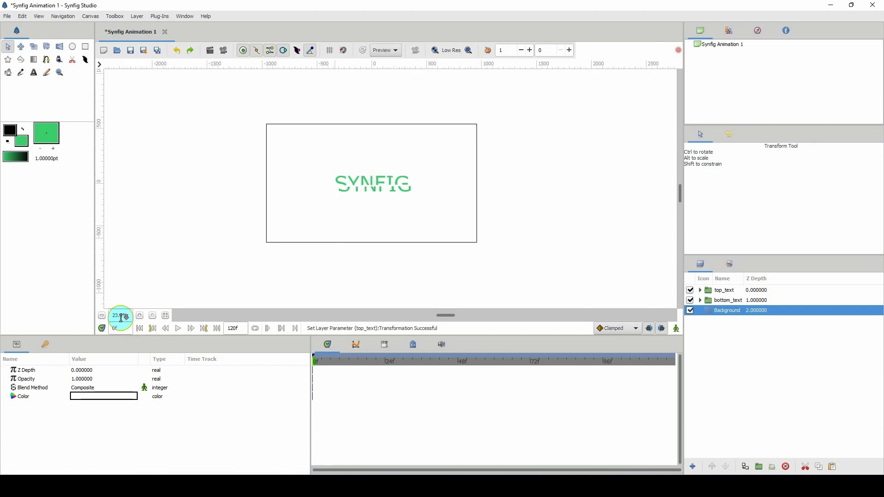
Step: Try changing the bottom SYNFIG layer's text to 'text', then undo back to SYNFIG
{"action": "left_click", "coordinate": [700, 301]}
{"action": "left_click", "coordinate": [718, 320]}
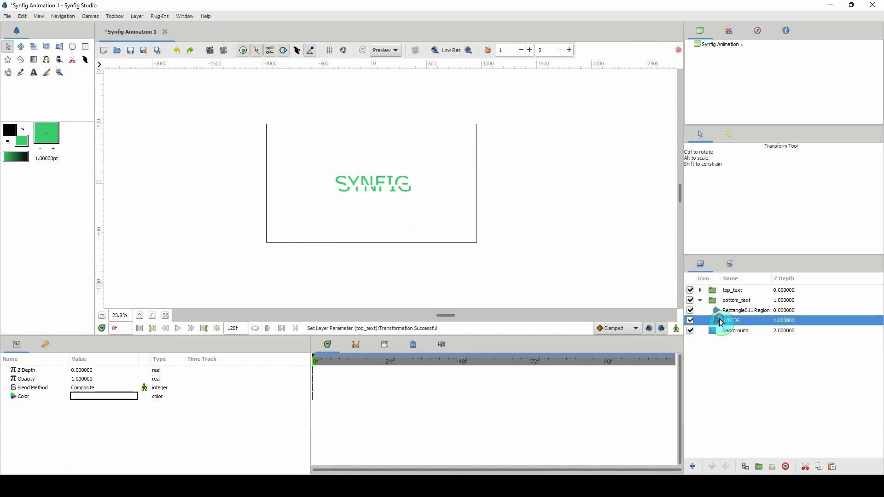
{"action": "double_click", "coordinate": [79, 396]}
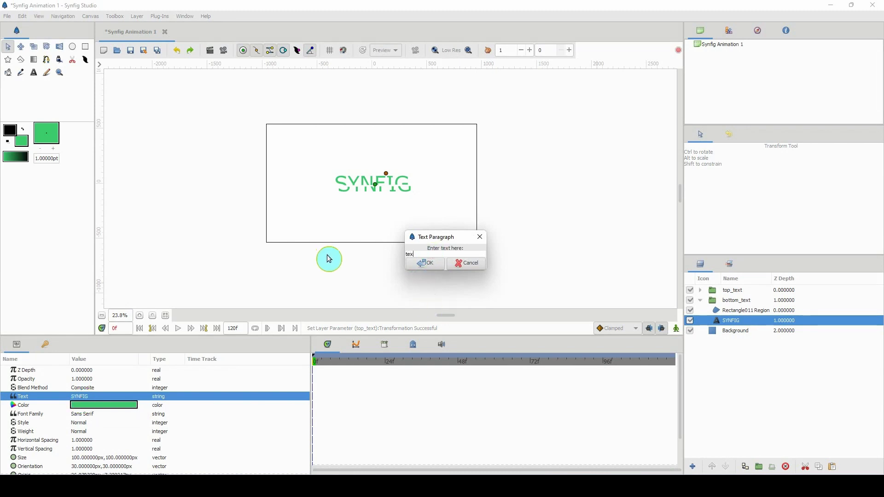
{"action": "type", "text": "text"}
{"action": "key", "text": "Return"}
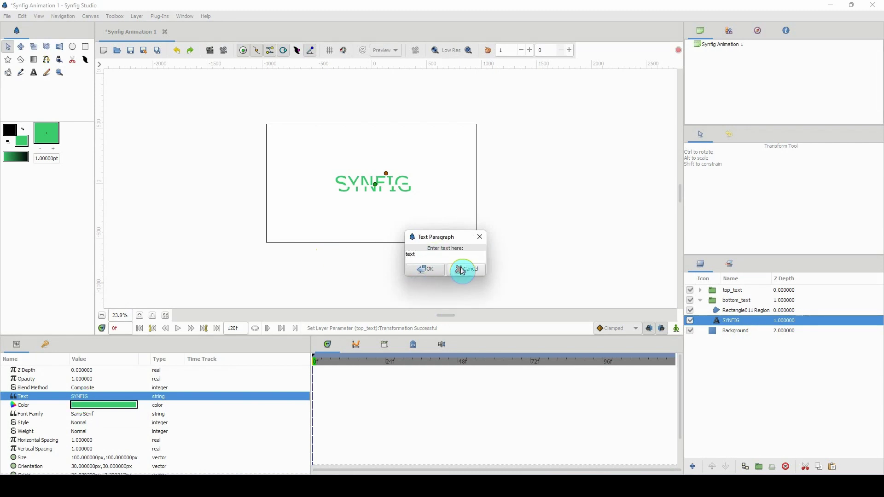
{"action": "left_click", "coordinate": [430, 268]}
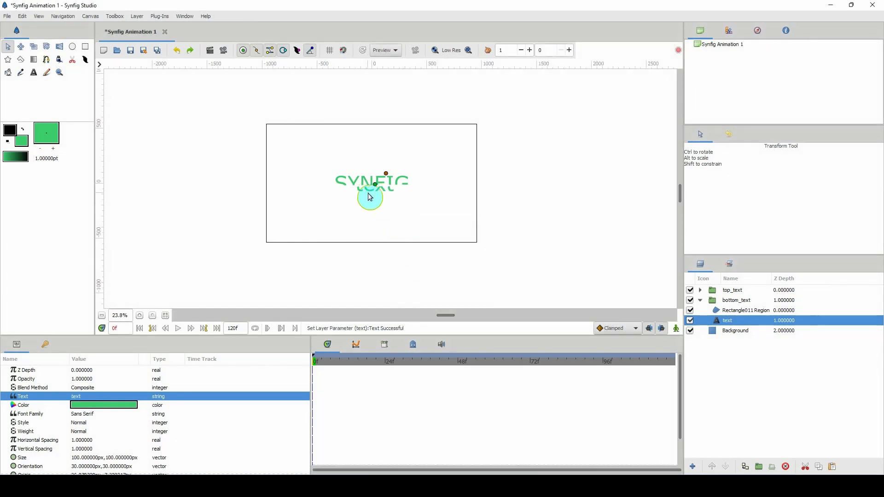
{"action": "key", "text": "ctrl+z"}
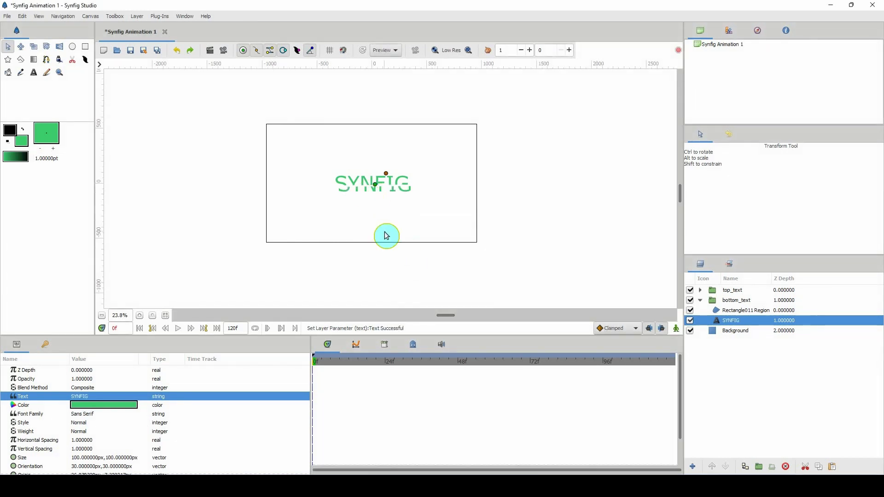
Step: Select both SYNFIG text layers and link their Text parameter
{"action": "left_click", "coordinate": [700, 290]}
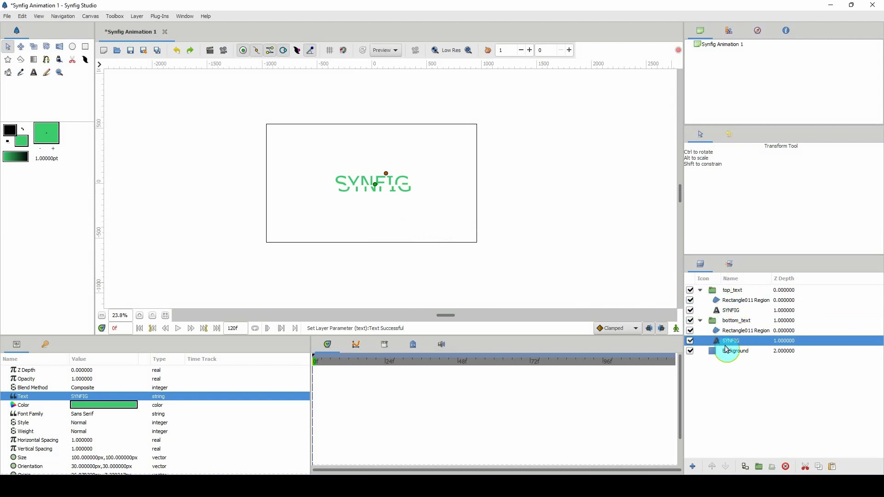
{"action": "left_click", "coordinate": [732, 311], "text": "ctrl"}
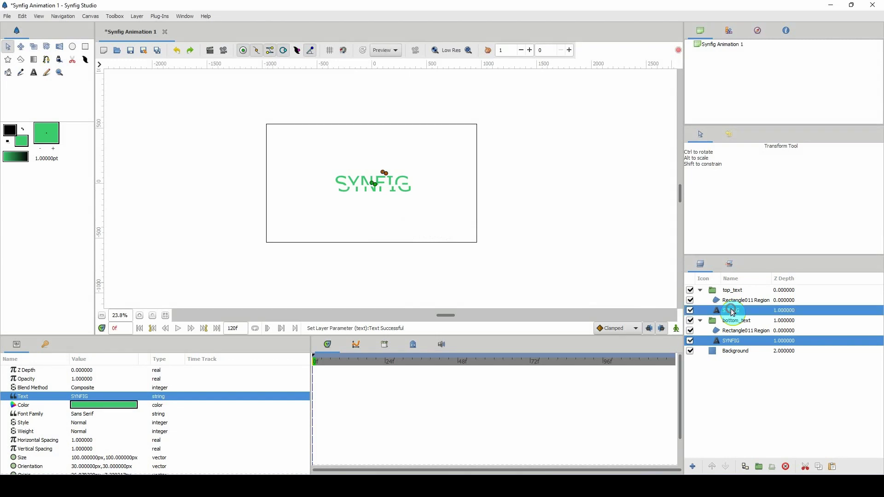
{"action": "right_click", "coordinate": [31, 402]}
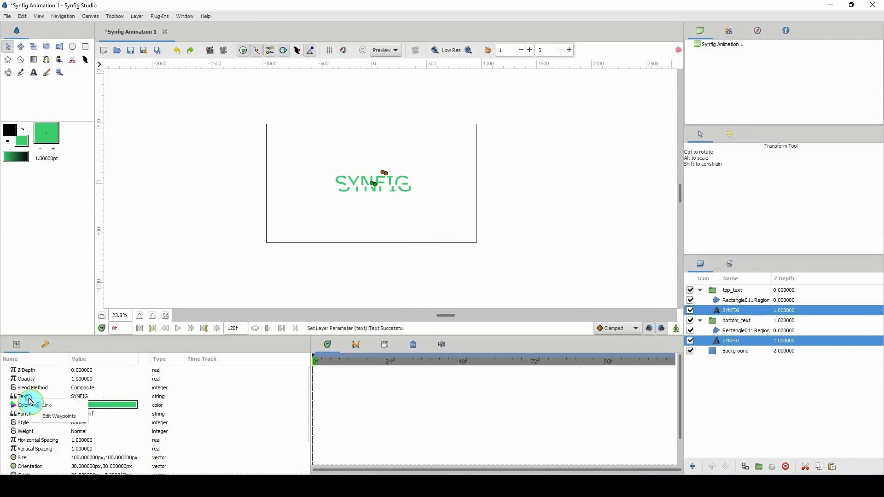
{"action": "left_click", "coordinate": [53, 407]}
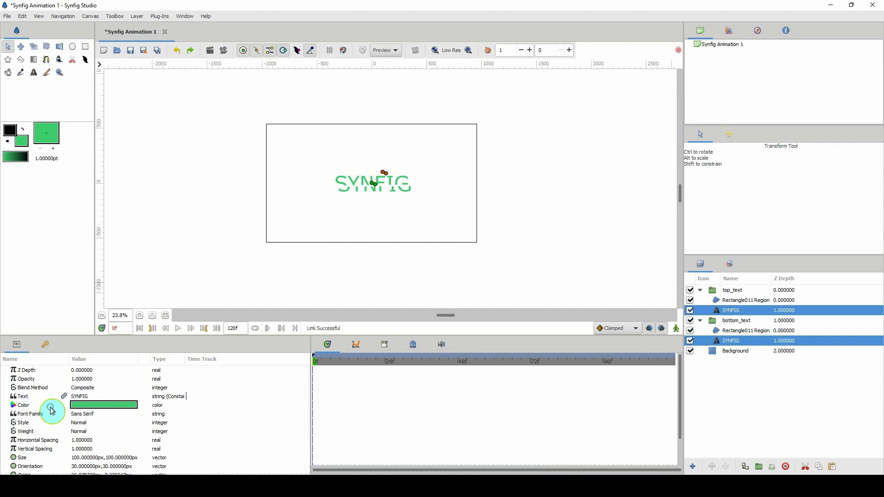
{"action": "left_click", "coordinate": [731, 352]}
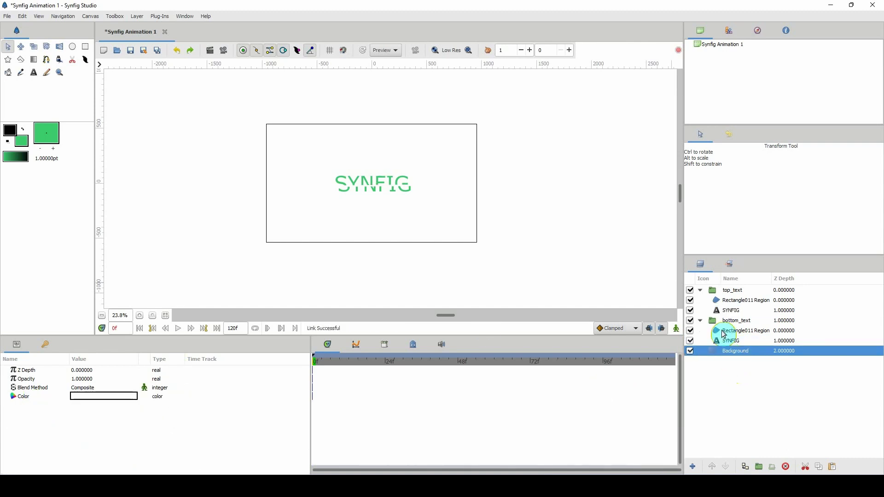
{"action": "left_click", "coordinate": [723, 343]}
{"action": "double_click", "coordinate": [81, 396]}
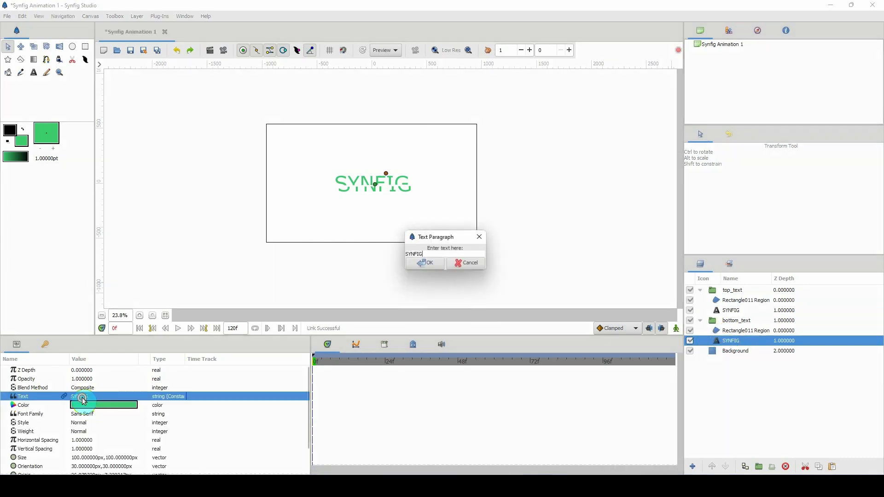
{"action": "left_click", "coordinate": [429, 261]}
{"action": "left_click_drag", "start_coordinate": [429, 261], "coordinate": [357, 259]}
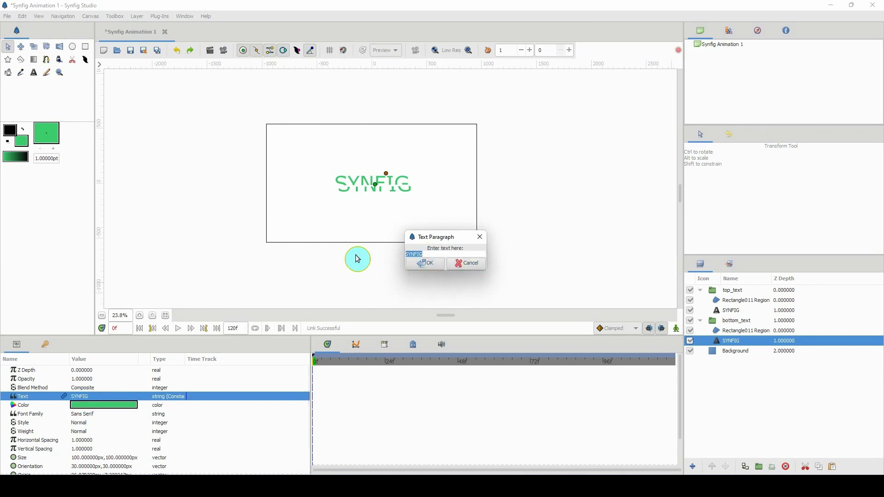
{"action": "type", "text": "KHEMARDI"}
{"action": "key", "text": "Return"}
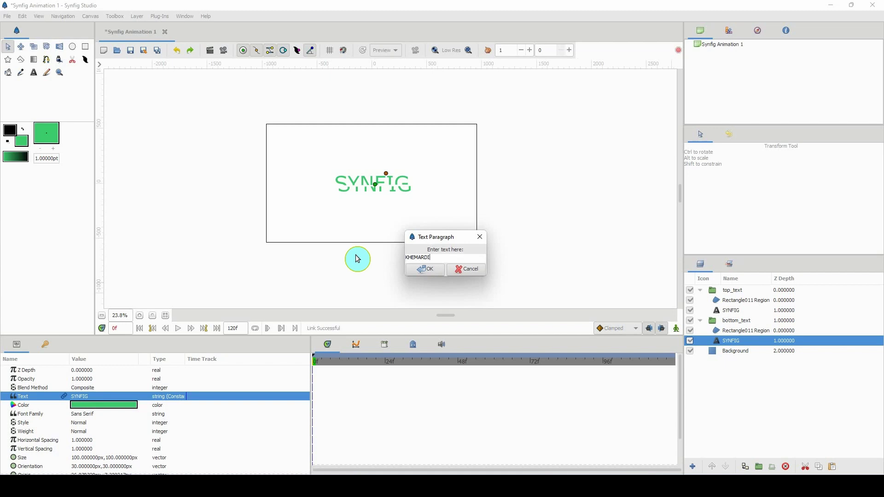
{"action": "left_click", "coordinate": [421, 270]}
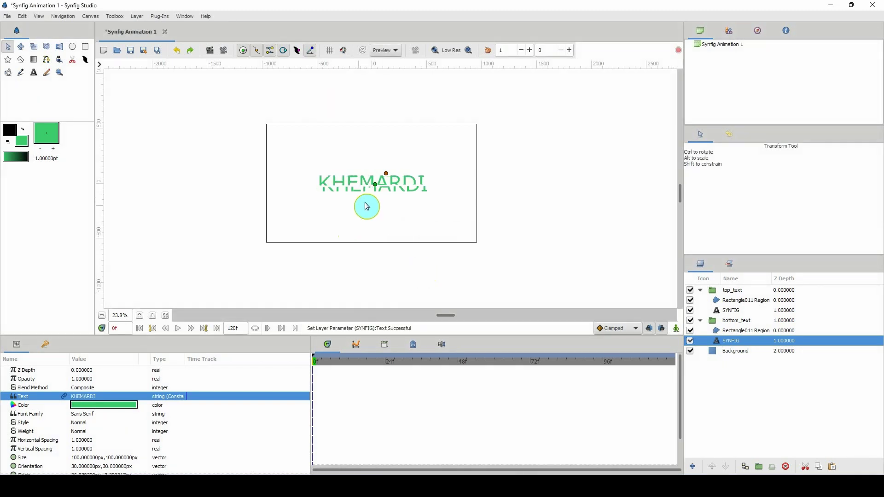
{"action": "key", "text": "ctrl+z"}
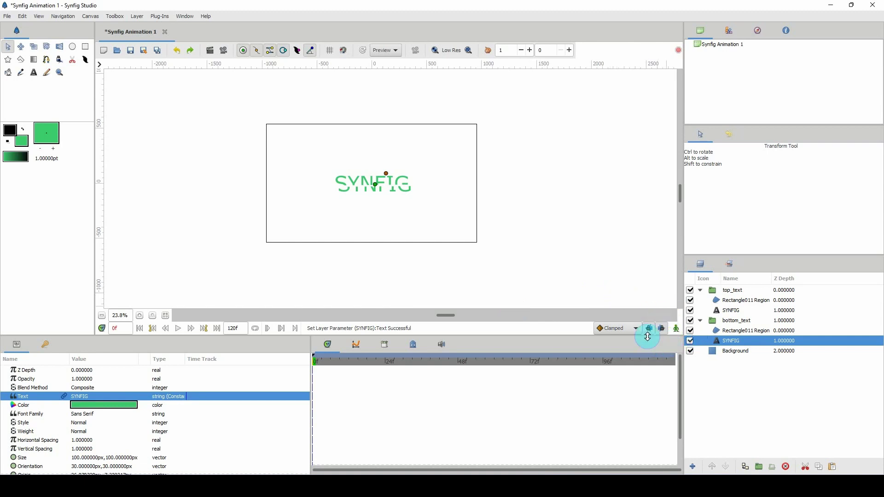
Step: Export the linked Text parameter as a value named 'Enter Text'
{"action": "right_click", "coordinate": [39, 399]}
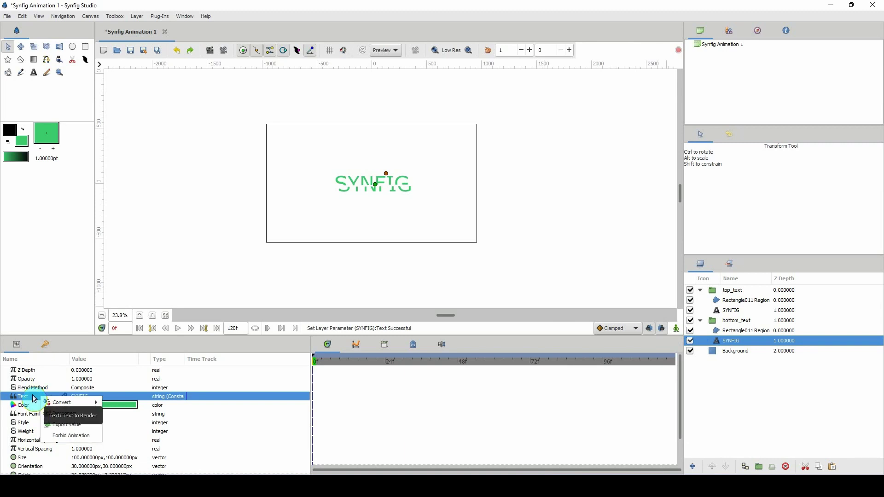
{"action": "left_click", "coordinate": [66, 424]}
{"action": "left_click", "coordinate": [431, 257]}
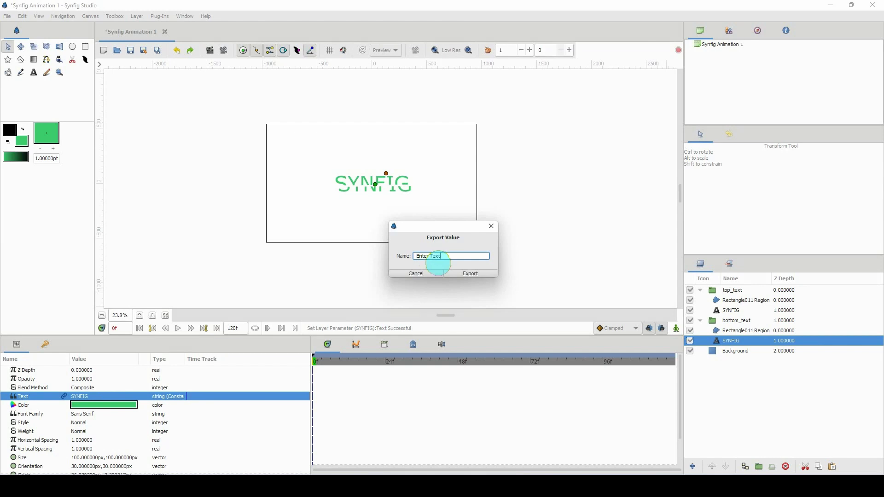
{"action": "type", "text": "Enter Text"}
{"action": "left_click", "coordinate": [468, 273]}
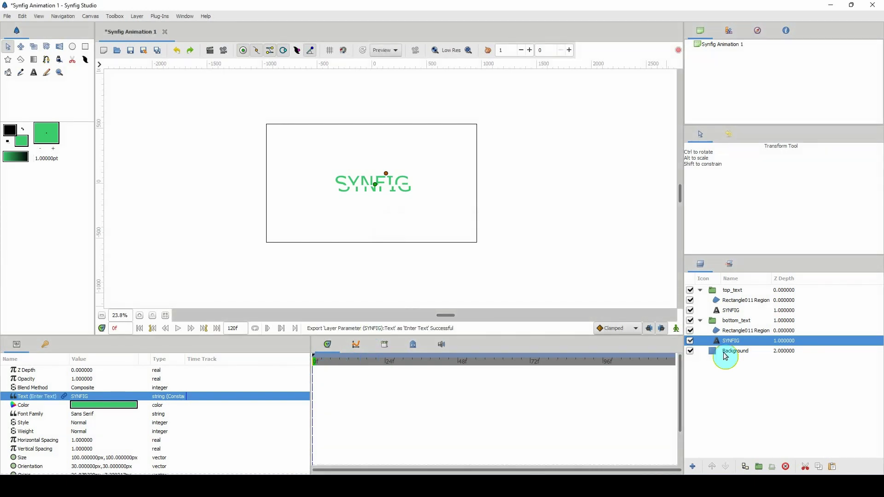
Step: In the Library, change the Enter Text value to 'YOW KHEMARDI'
{"action": "left_click", "coordinate": [700, 290]}
{"action": "left_click", "coordinate": [700, 301]}
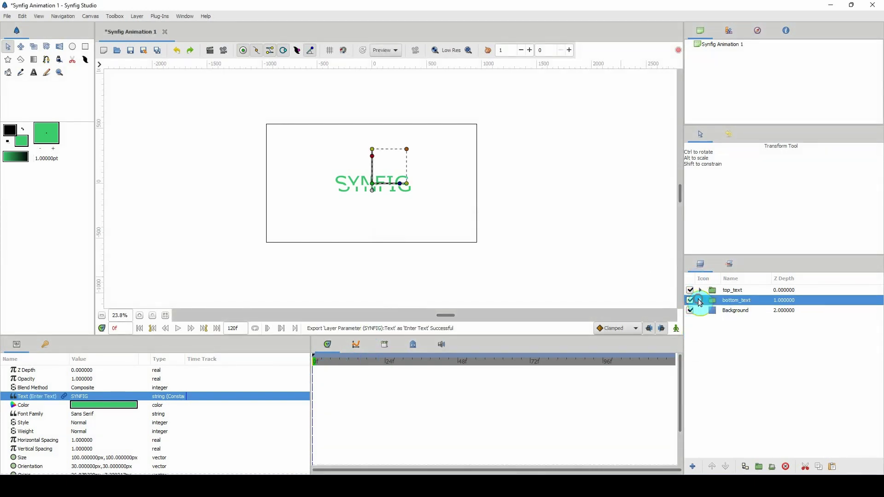
{"action": "left_click", "coordinate": [384, 344]}
{"action": "left_click", "coordinate": [317, 379]}
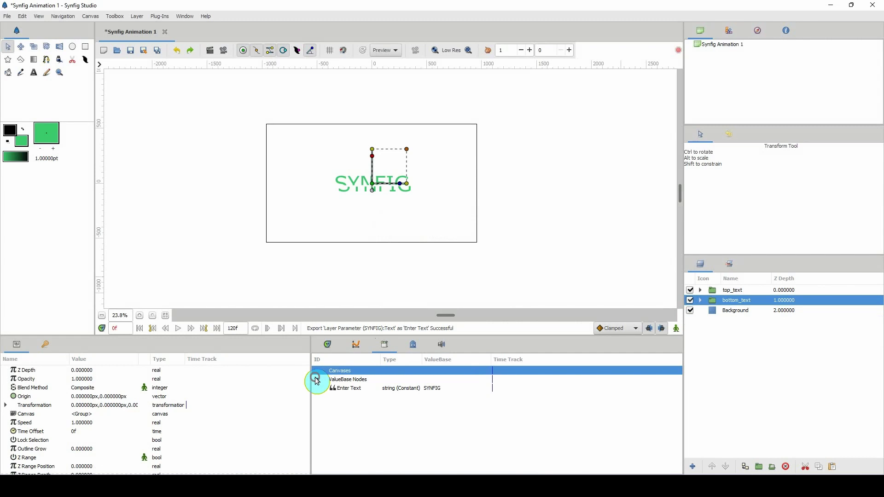
{"action": "left_click", "coordinate": [344, 391]}
{"action": "left_click", "coordinate": [429, 388]}
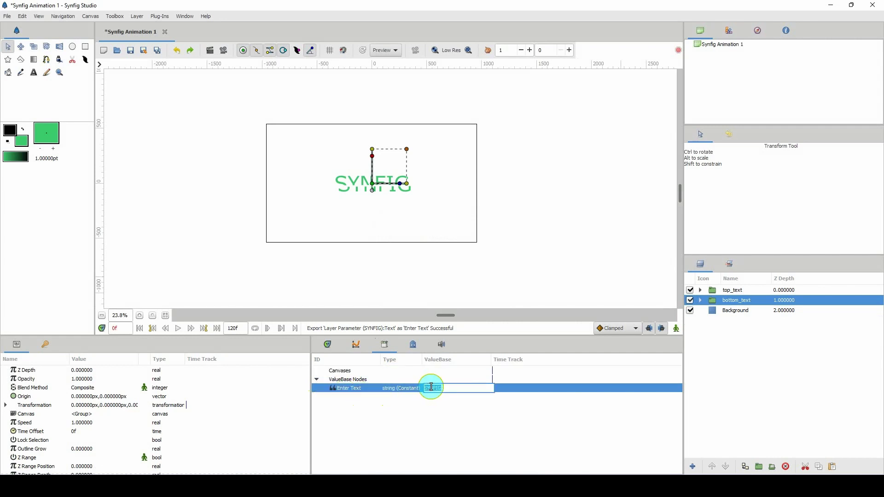
{"action": "type", "text": "YOW KHEMARD"}
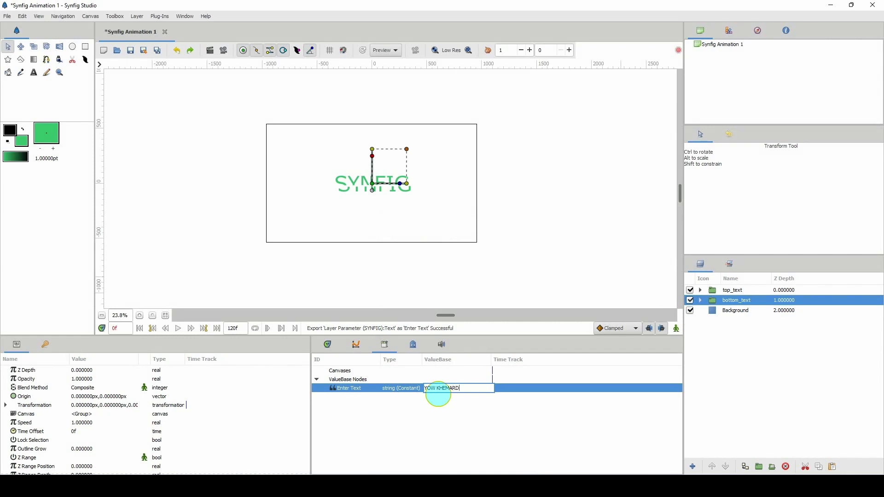
{"action": "type", "text": "I"}
{"action": "key", "text": "Return"}
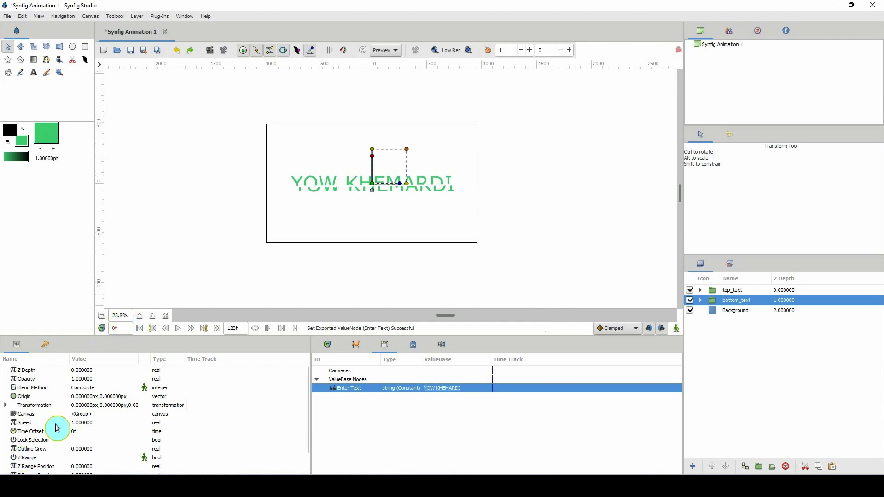
Step: Expand the top_text and bottom_text groups and select the bottom SYNFIG text layer
{"action": "left_click", "coordinate": [699, 290]}
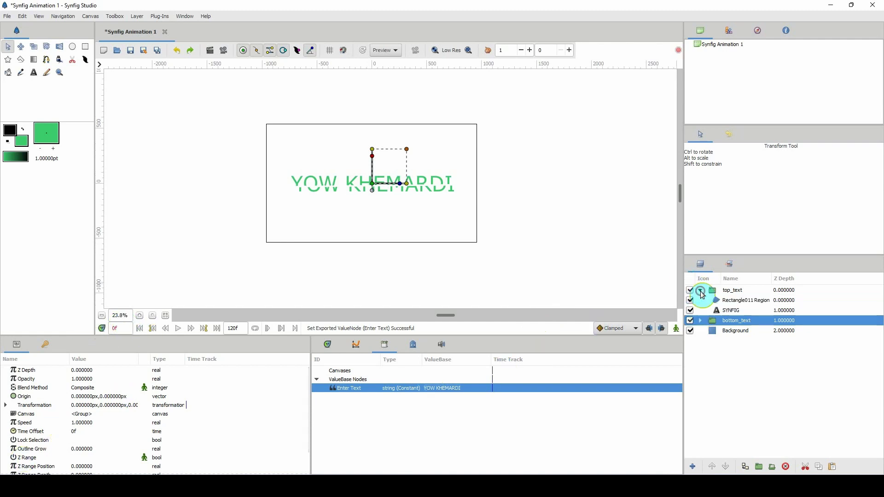
{"action": "left_click", "coordinate": [699, 321]}
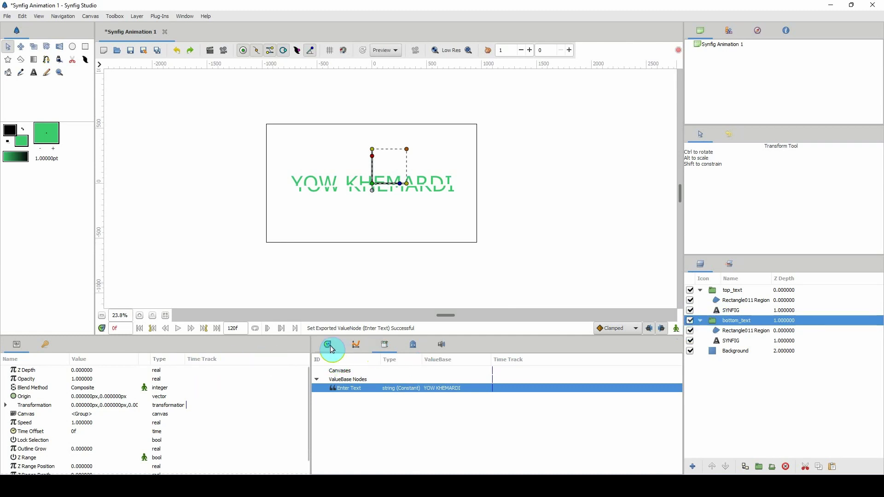
{"action": "left_click", "coordinate": [727, 342]}
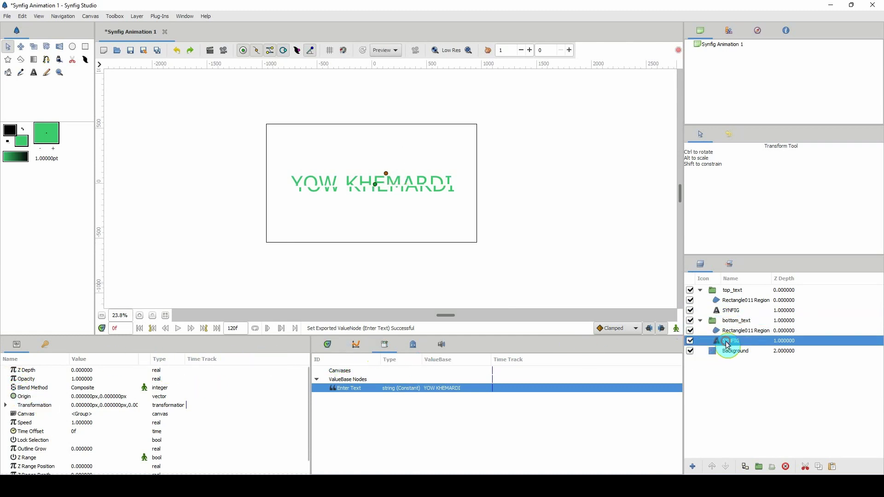
Step: Link the Font Family of both SYNFIG text layers, keeping the style Normal
{"action": "left_click", "coordinate": [727, 311], "text": "ctrl"}
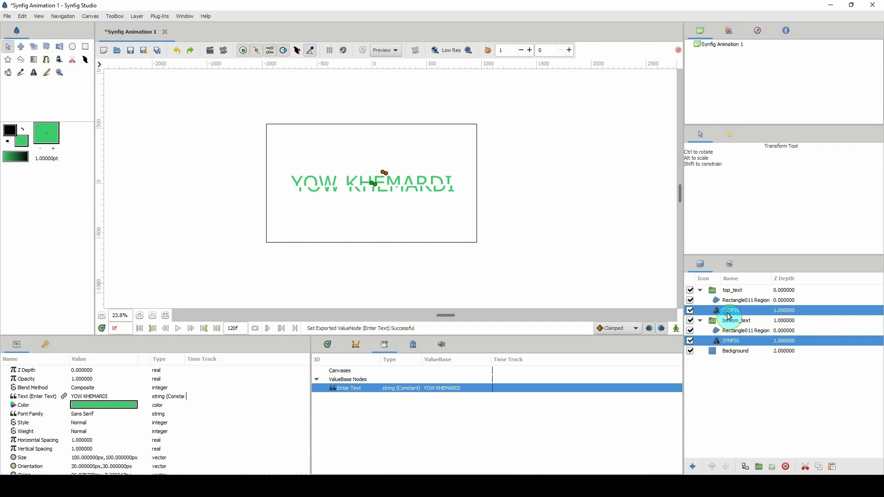
{"action": "left_click", "coordinate": [28, 416]}
{"action": "right_click", "coordinate": [38, 416]}
{"action": "left_click", "coordinate": [62, 434]}
{"action": "left_click", "coordinate": [89, 424]}
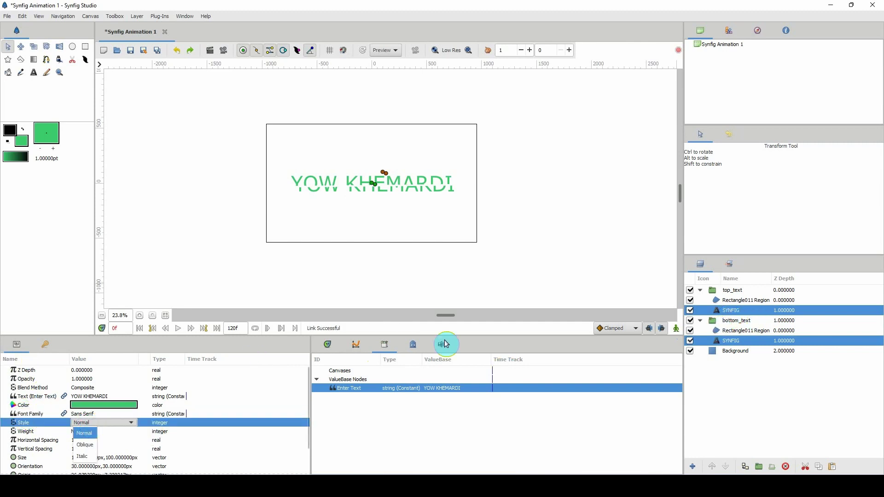
{"action": "left_click", "coordinate": [45, 435]}
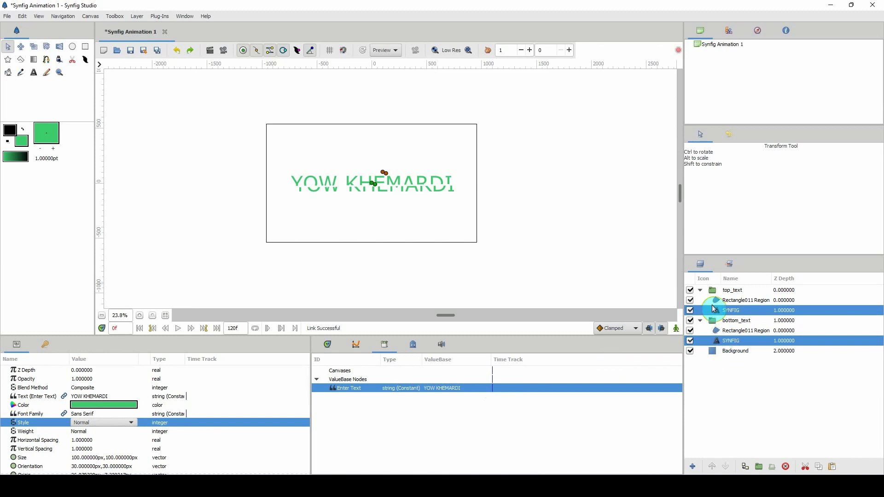
Step: Set the linked Font Family value to oswald
{"action": "left_click", "coordinate": [699, 291]}
{"action": "left_click", "coordinate": [730, 320]}
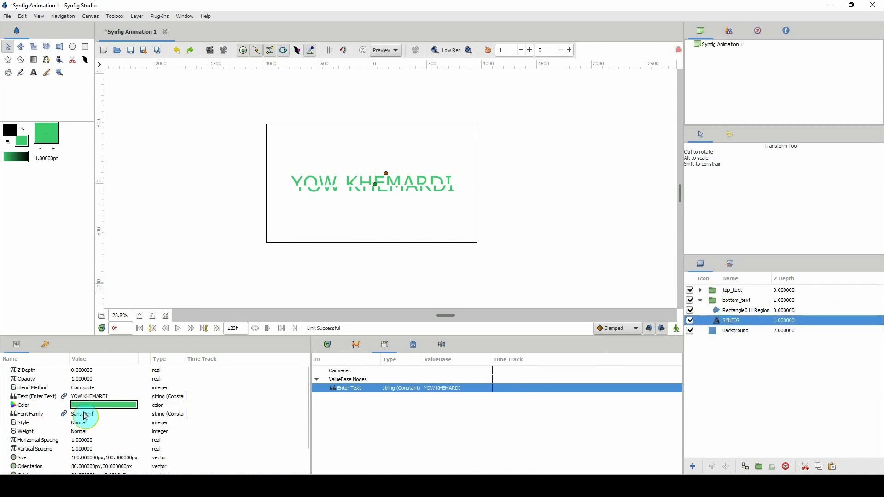
{"action": "left_click", "coordinate": [92, 415]}
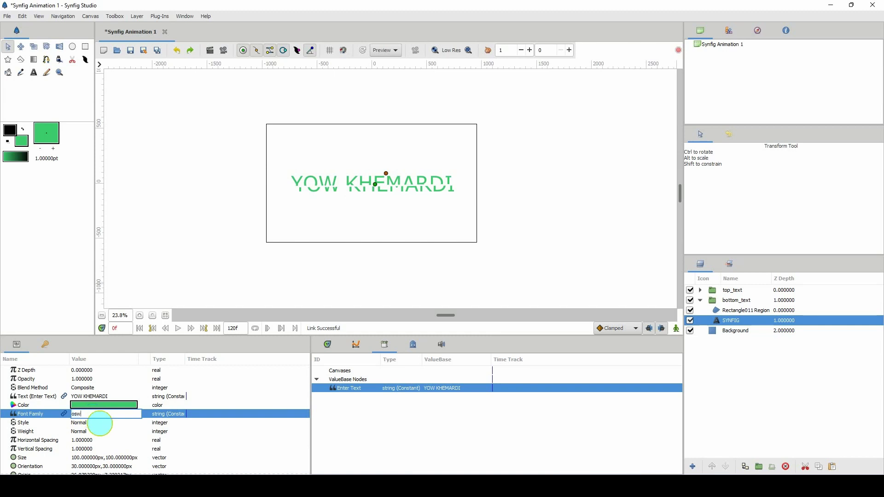
{"action": "key", "text": "Return"}
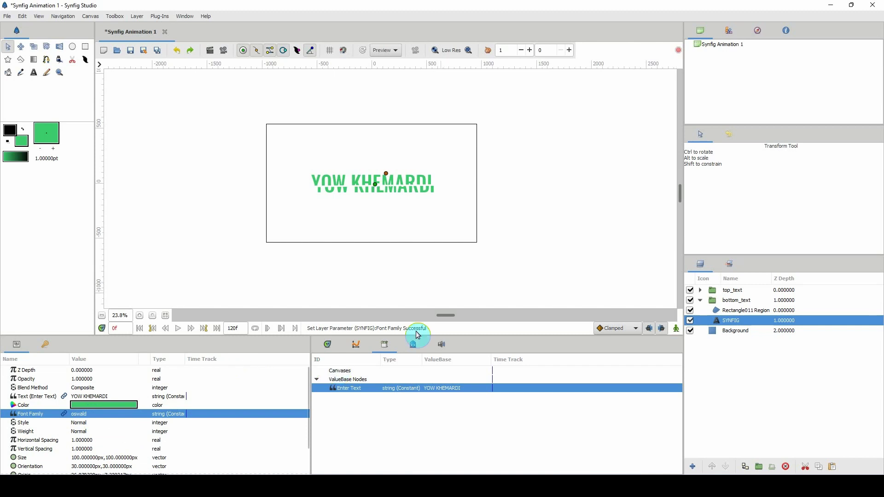
{"action": "scroll", "coordinate": [121, 316], "scroll_direction": "up", "scroll_amount": 2}
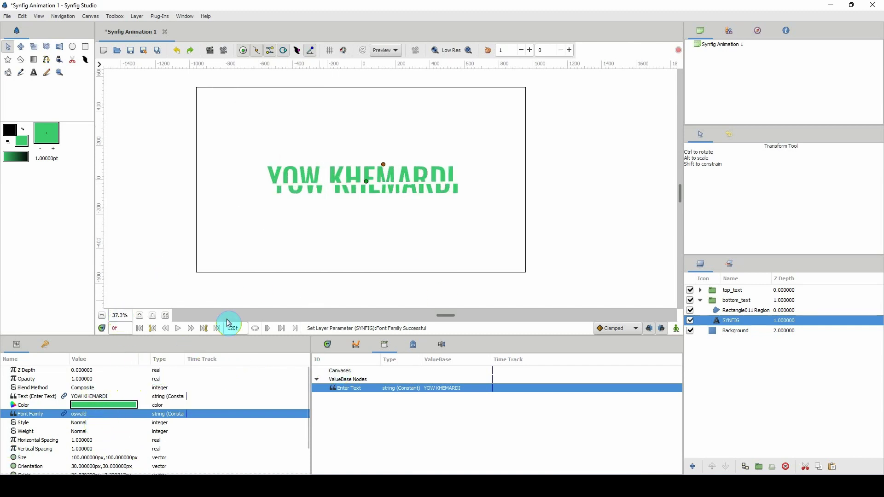
Step: Remove the 0f keyframe from the Keyframes panel, then select the top_text group
{"action": "left_click", "coordinate": [327, 345]}
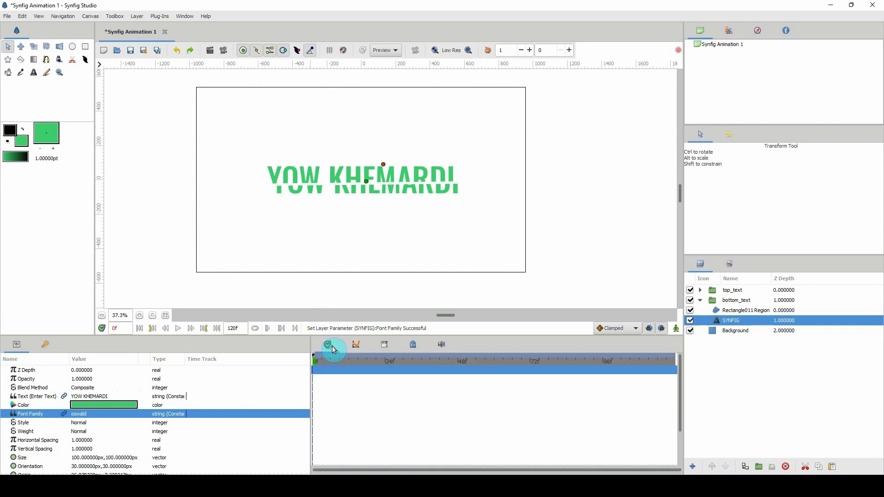
{"action": "left_click", "coordinate": [46, 345]}
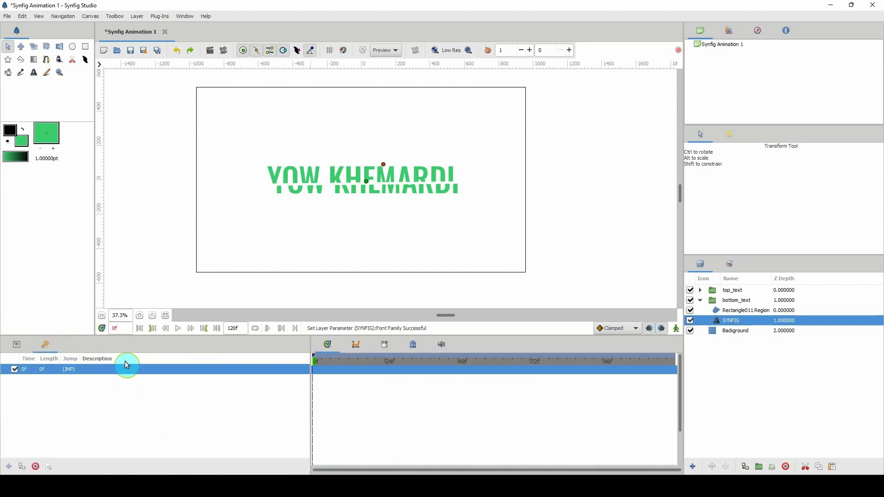
{"action": "left_click", "coordinate": [36, 466]}
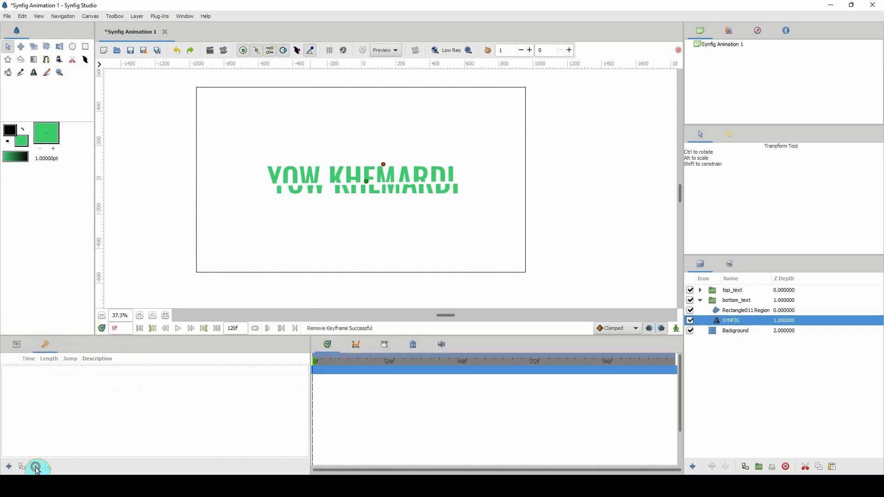
{"action": "left_click", "coordinate": [17, 345]}
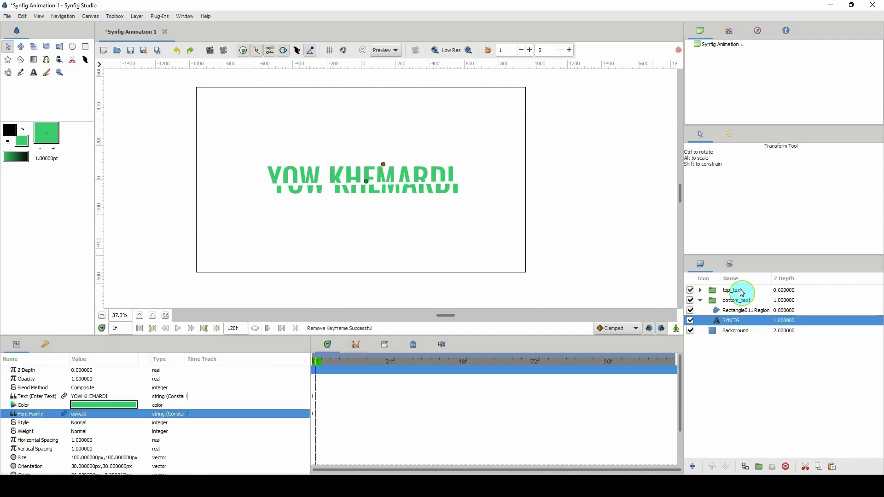
{"action": "left_click", "coordinate": [700, 300]}
{"action": "left_click", "coordinate": [711, 291]}
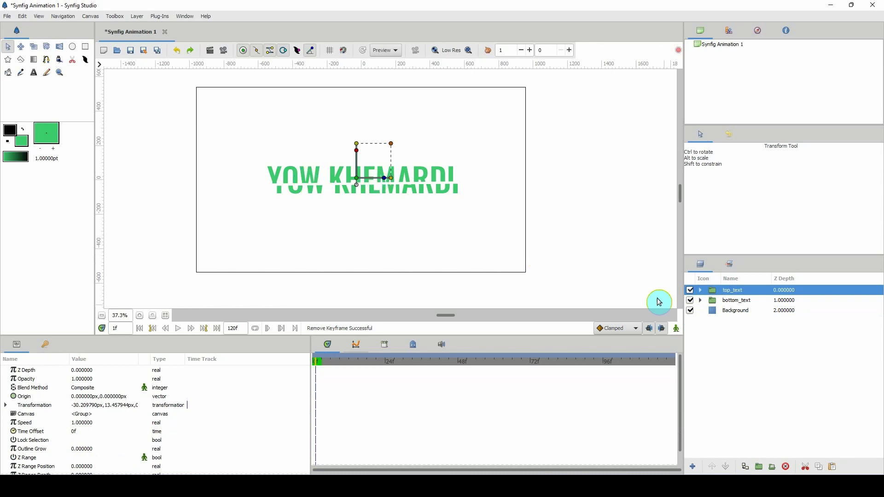
Step: In Animation mode, shift top_text left near frame 2 as its starting pose
{"action": "left_click", "coordinate": [676, 328]}
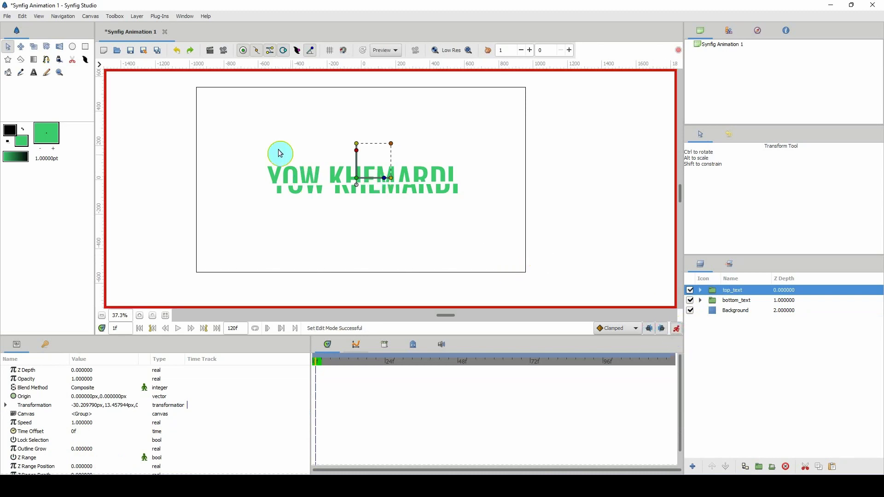
{"action": "left_click", "coordinate": [355, 179]}
{"action": "left_click_drag", "start_coordinate": [330, 368], "coordinate": [386, 369]}
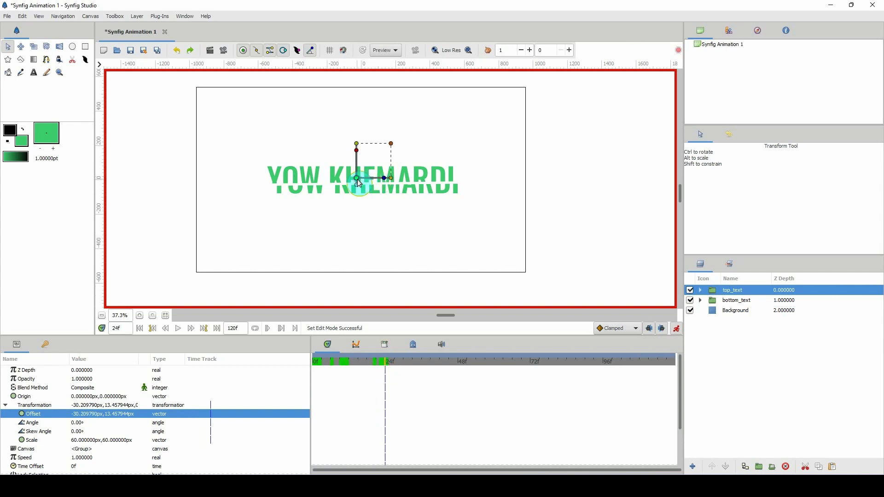
{"action": "left_click_drag", "start_coordinate": [359, 182], "coordinate": [359, 183]}
{"action": "key", "text": "ctrl+z"}
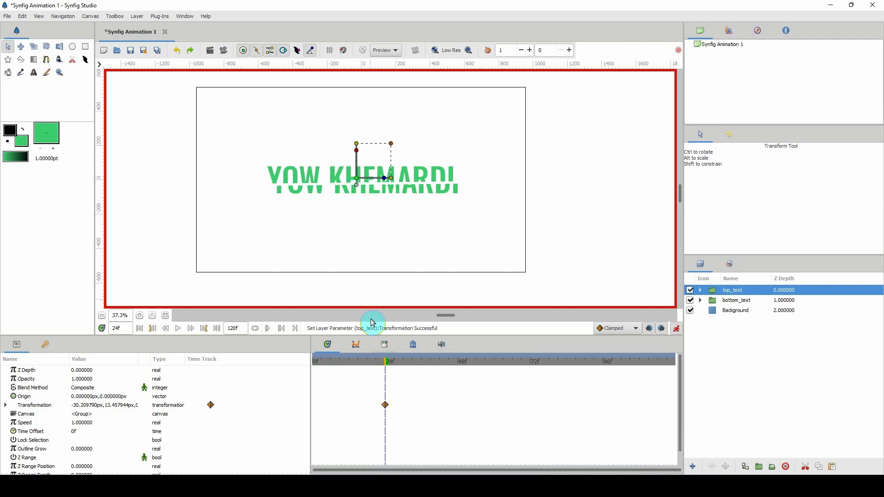
{"action": "left_click", "coordinate": [358, 368]}
{"action": "left_click", "coordinate": [314, 376]}
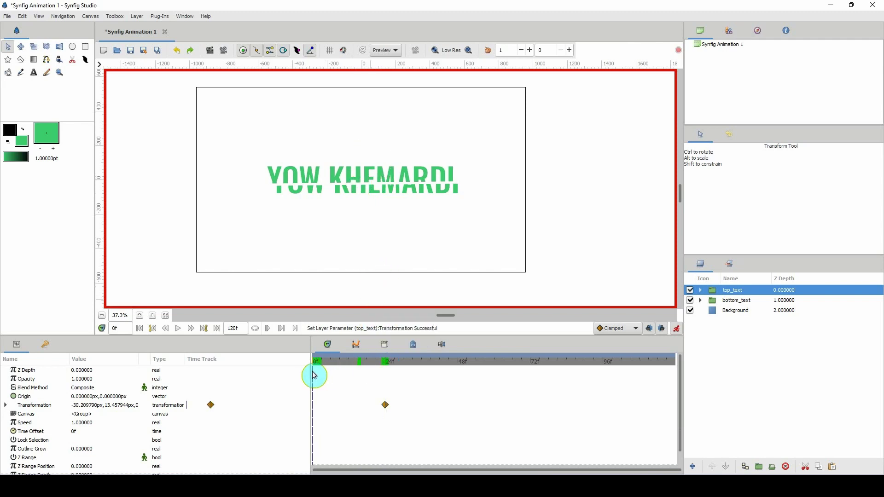
{"action": "left_click_drag", "start_coordinate": [314, 370], "coordinate": [319, 367]}
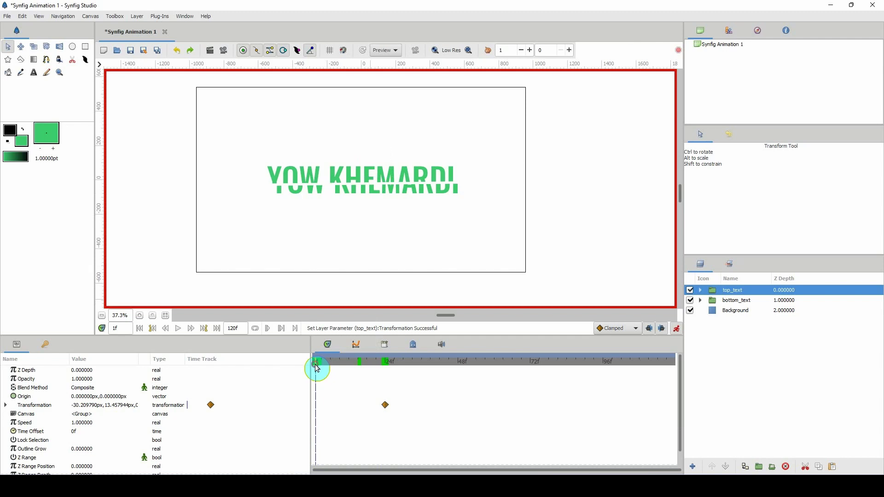
{"action": "left_click_drag", "start_coordinate": [356, 178], "coordinate": [343, 178]}
{"action": "key", "text": "space"}
Step: Move top_text's ending position waypoint later, to frame 33
{"action": "mouse_move", "coordinate": [381, 358]}
{"action": "left_mouse_down"}
{"action": "mouse_move", "coordinate": [311, 366]}
{"action": "mouse_move", "coordinate": [367, 365]}
{"action": "left_mouse_up"}
{"action": "left_click_drag", "start_coordinate": [385, 405], "coordinate": [400, 412]}
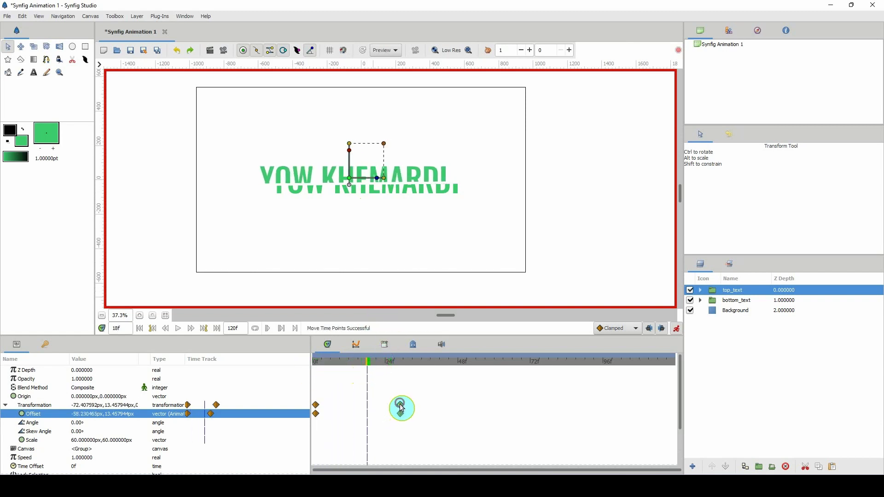
{"action": "left_click", "coordinate": [413, 363]}
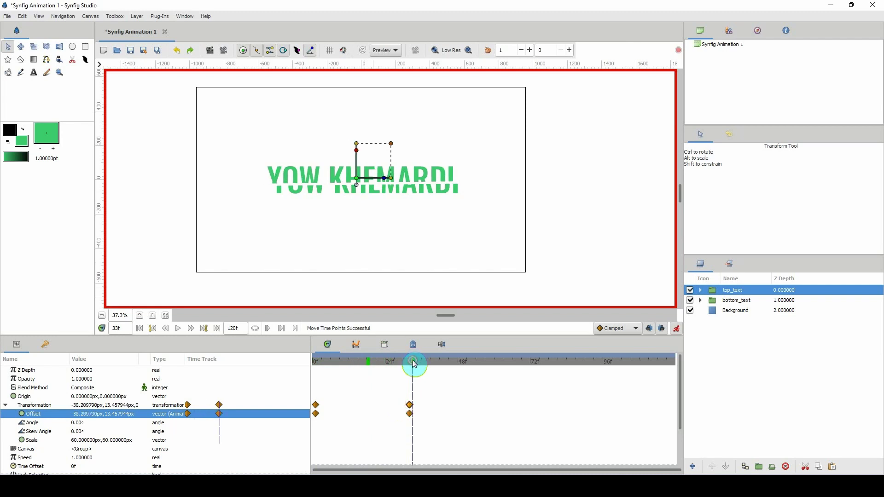
{"action": "left_click", "coordinate": [411, 407]}
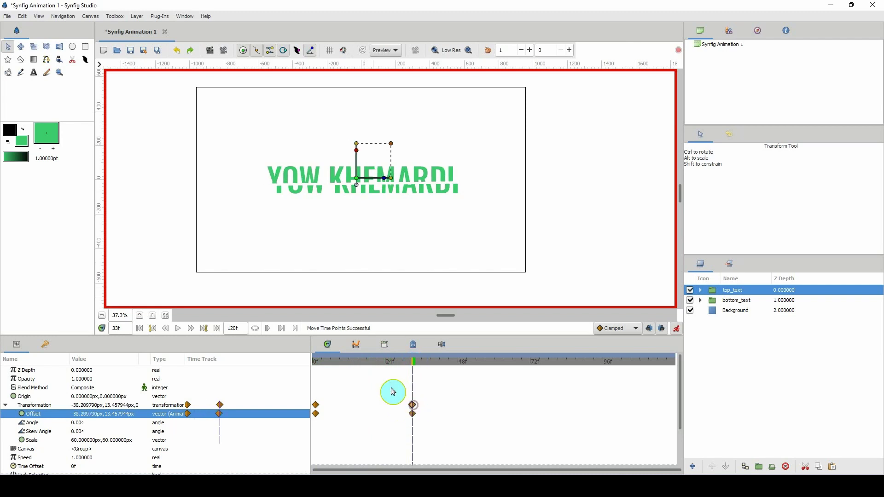
{"action": "left_click", "coordinate": [732, 302]}
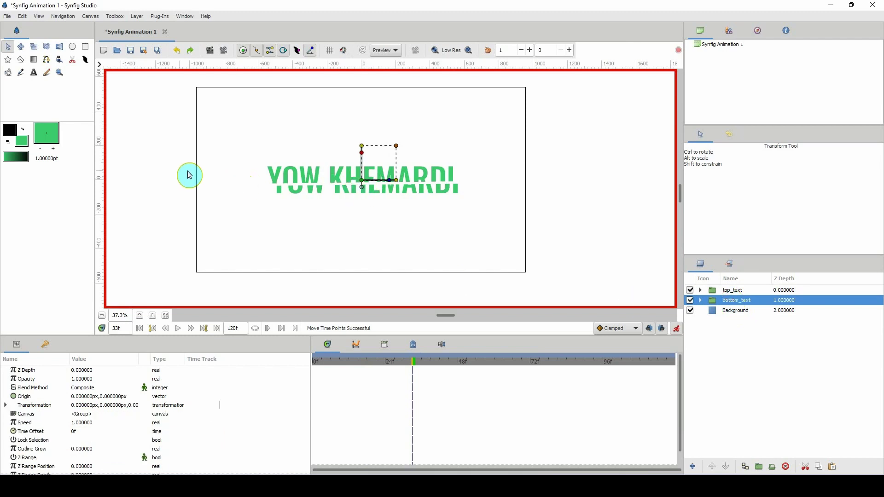
Step: Set bottom_text's offset waypoint at 33f and shift it right at frame 2
{"action": "left_click", "coordinate": [363, 181]}
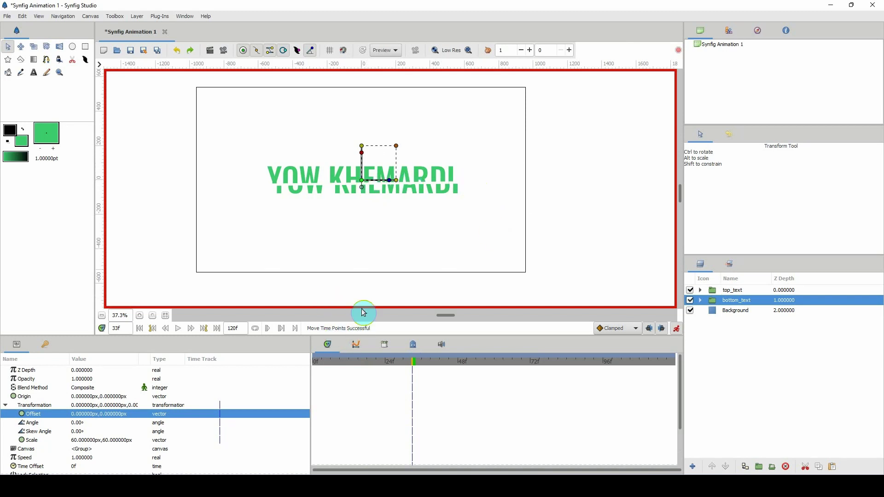
{"action": "left_click", "coordinate": [363, 181]}
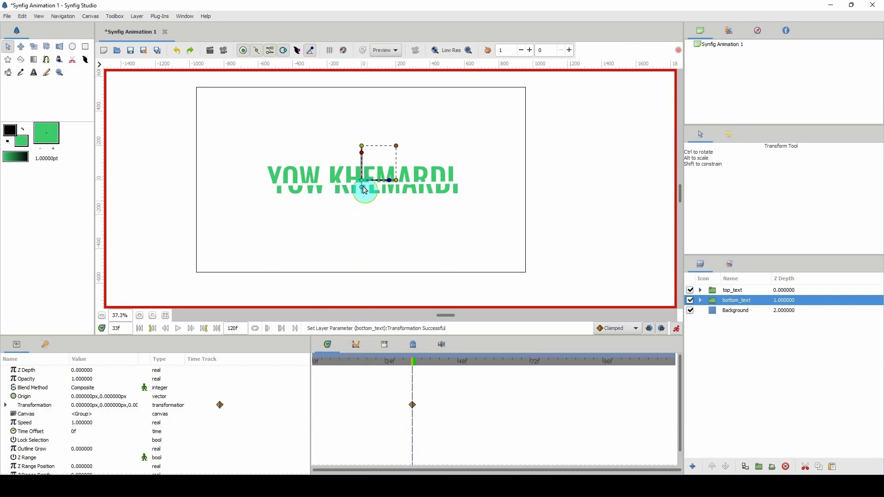
{"action": "left_click_drag", "start_coordinate": [407, 379], "coordinate": [317, 367]}
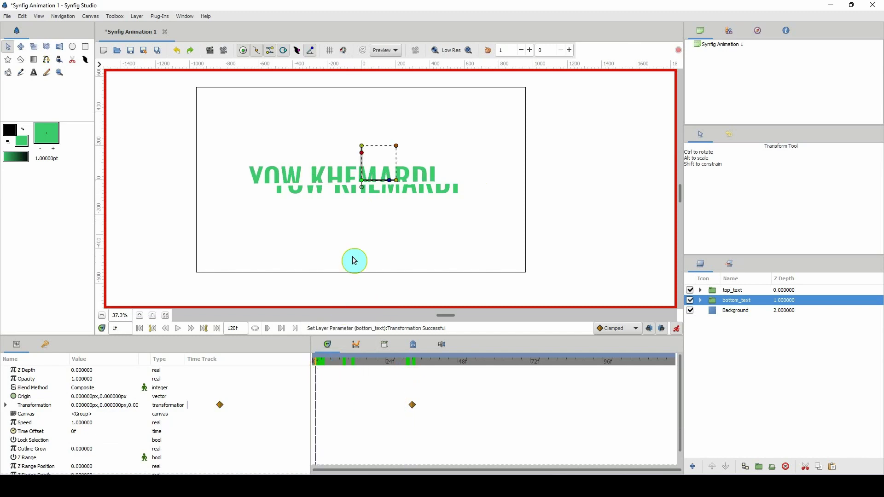
{"action": "left_click_drag", "start_coordinate": [363, 191], "coordinate": [375, 188]}
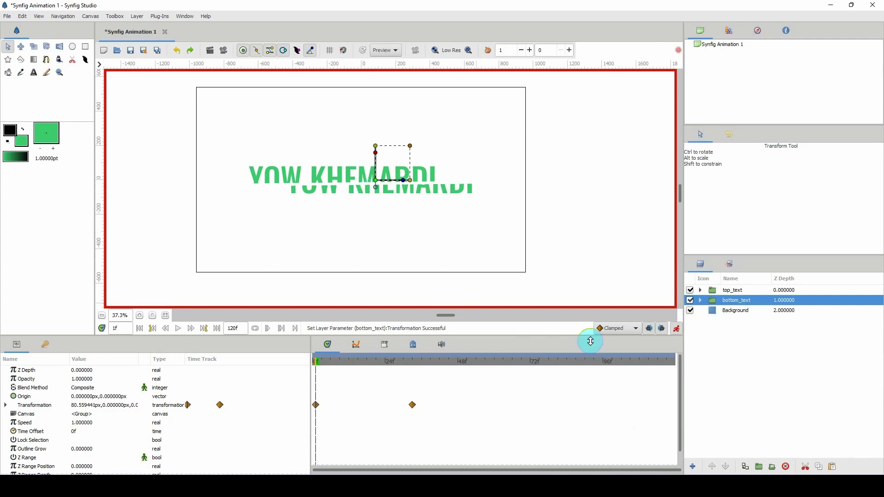
{"action": "left_click", "coordinate": [729, 291], "text": "ctrl"}
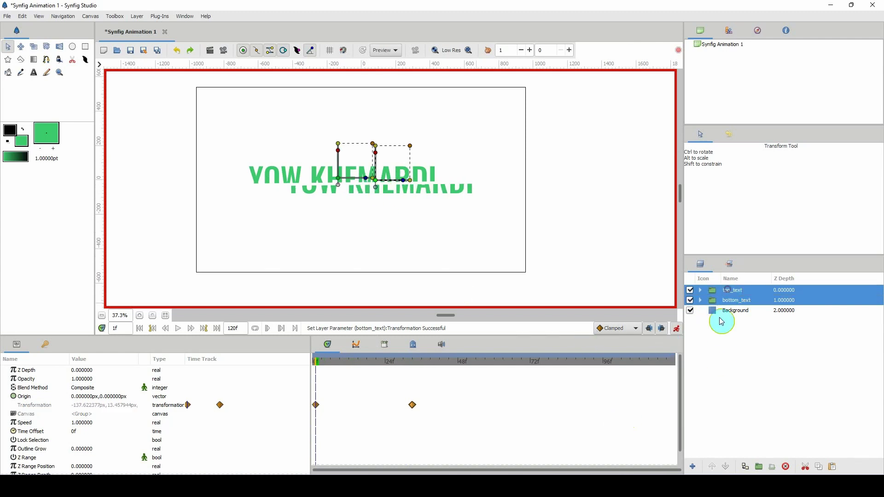
Step: Group top_text and bottom_text, and make both waypoints Ease In/Out
{"action": "left_click", "coordinate": [758, 466]}
{"action": "left_click", "coordinate": [728, 290]}
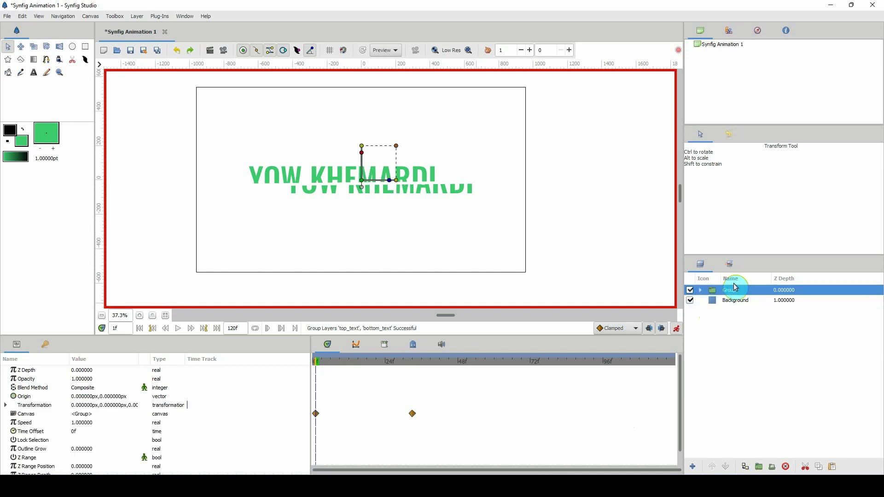
{"action": "right_click", "coordinate": [422, 417]}
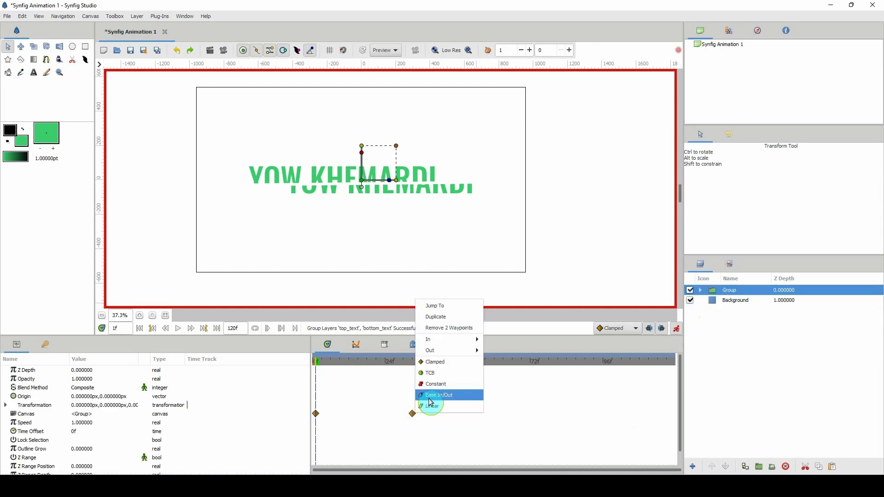
{"action": "left_click", "coordinate": [429, 399]}
{"action": "right_click", "coordinate": [316, 413]}
{"action": "left_click", "coordinate": [339, 399]}
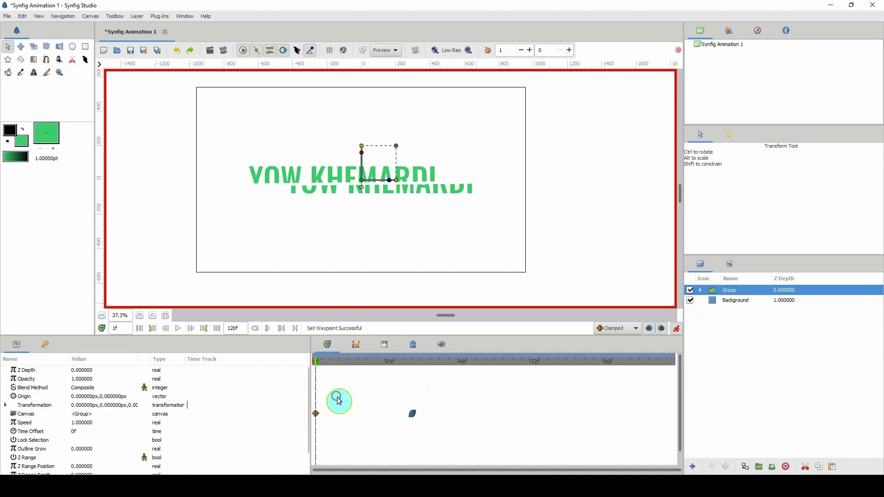
Step: Preview the eased animation and turn Animation mode off
{"action": "left_click", "coordinate": [322, 361]}
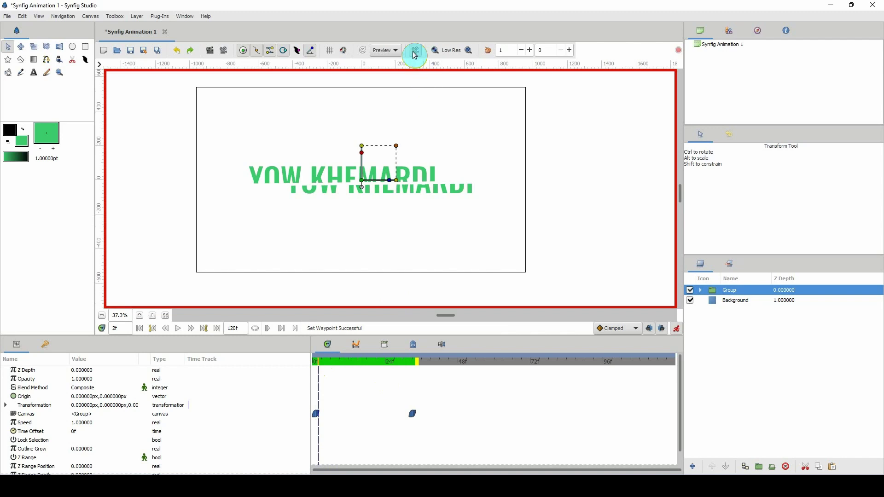
{"action": "left_click", "coordinate": [357, 361]}
{"action": "left_click", "coordinate": [321, 361]}
{"action": "left_click", "coordinate": [361, 361]}
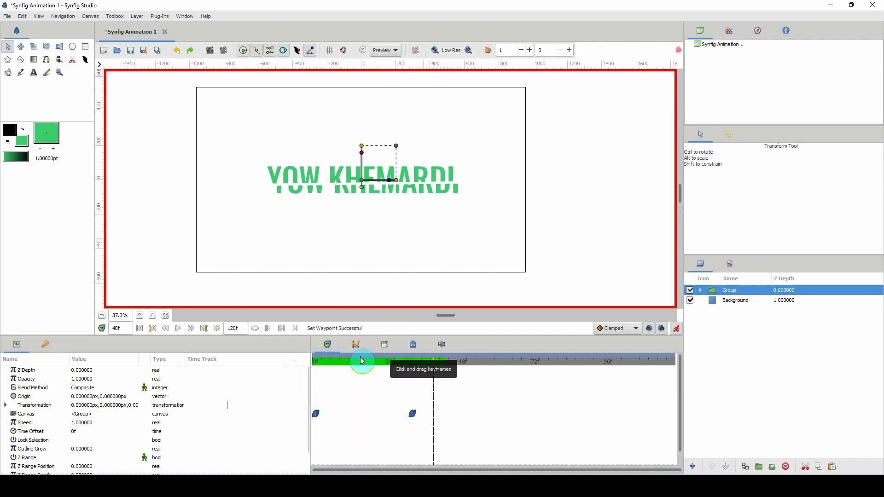
{"action": "left_click", "coordinate": [309, 364]}
{"action": "left_click", "coordinate": [352, 367]}
{"action": "left_click", "coordinate": [310, 368]}
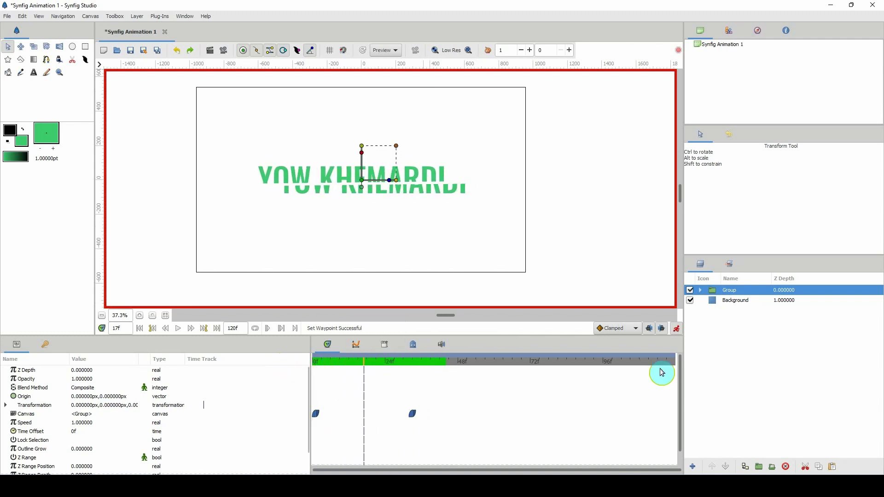
{"action": "left_click", "coordinate": [679, 330]}
{"action": "left_click", "coordinate": [305, 369]}
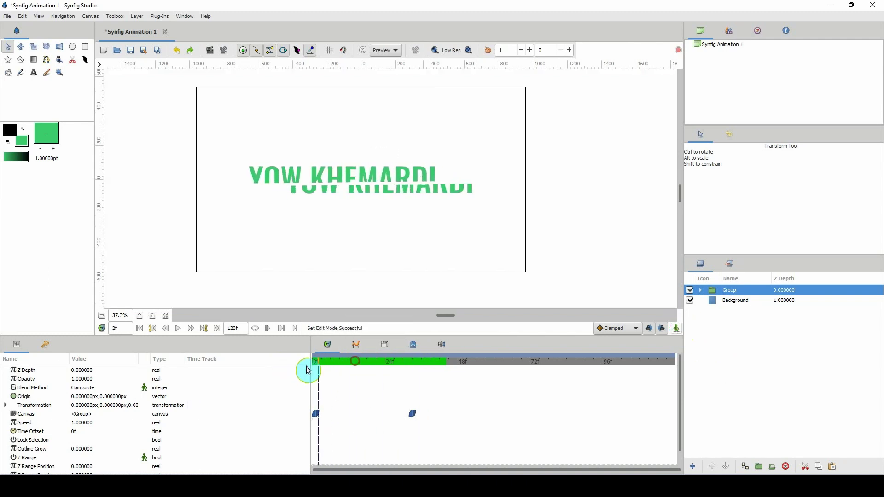
{"action": "left_click", "coordinate": [362, 372]}
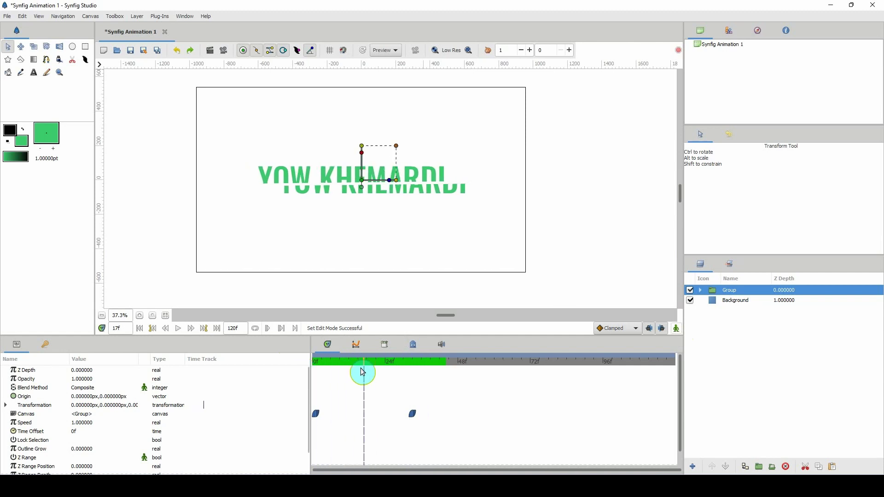
{"action": "left_click_drag", "start_coordinate": [361, 361], "coordinate": [330, 364]}
{"action": "left_click", "coordinate": [385, 344]}
{"action": "left_click", "coordinate": [332, 379]}
Step: Change the exported Enter Text value to 'Synfig studios'
{"action": "left_click", "coordinate": [317, 379]}
{"action": "left_click", "coordinate": [434, 388]}
{"action": "left_click", "coordinate": [434, 388]}
{"action": "type", "text": "Synfig studios"}
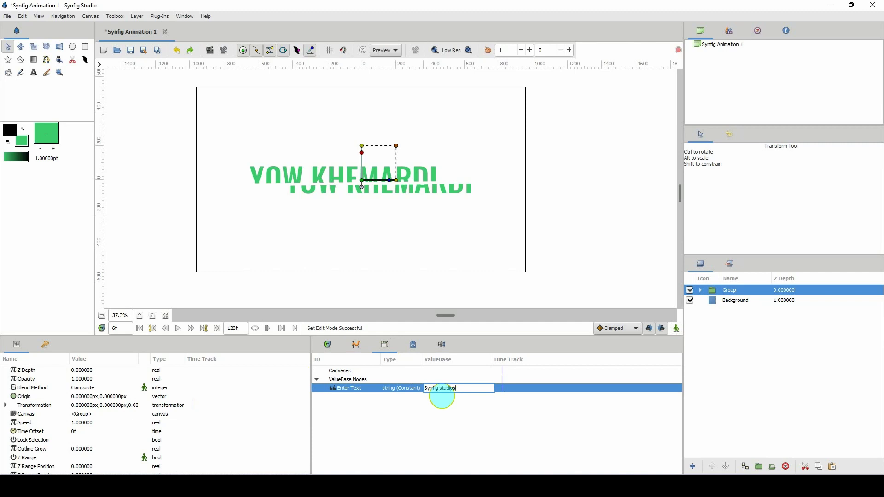
{"action": "key", "text": "Return"}
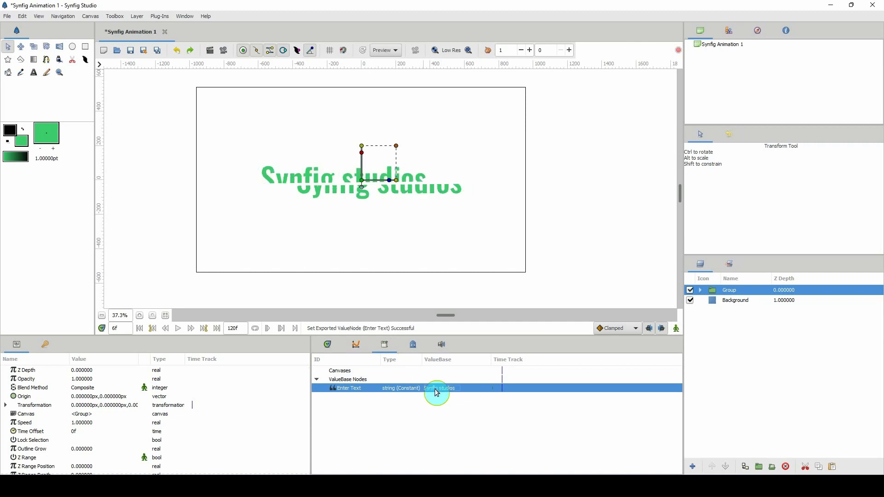
Step: Play the animation from frame 2 to preview the new wording
{"action": "left_click", "coordinate": [326, 344]}
{"action": "left_click_drag", "start_coordinate": [349, 358], "coordinate": [317, 361]}
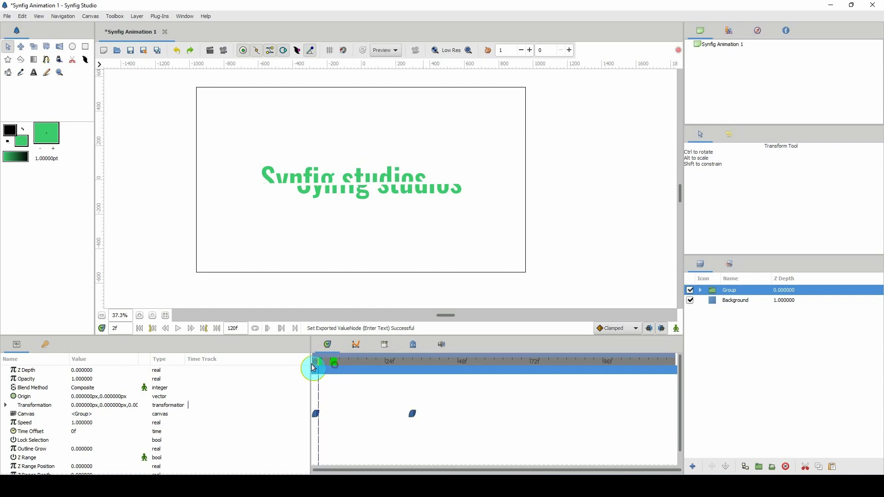
{"action": "left_click", "coordinate": [415, 51]}
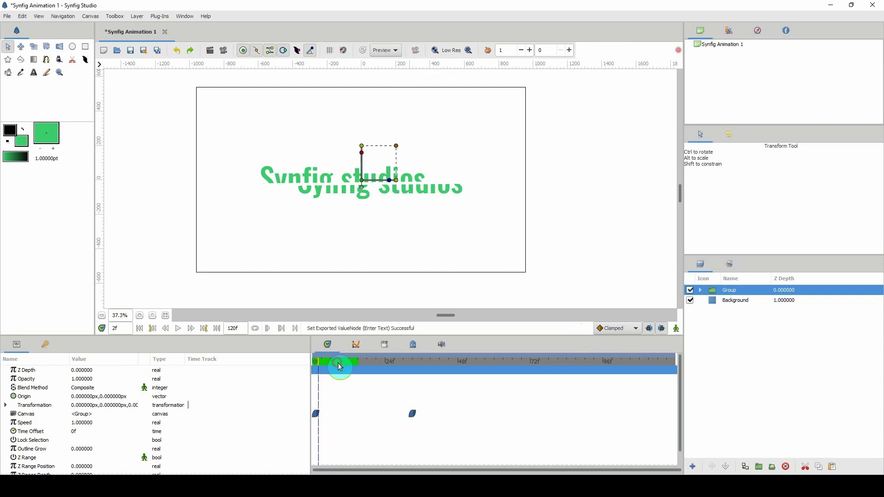
{"action": "key", "text": "space"}
{"action": "left_click", "coordinate": [346, 363]}
{"action": "key", "text": "space"}
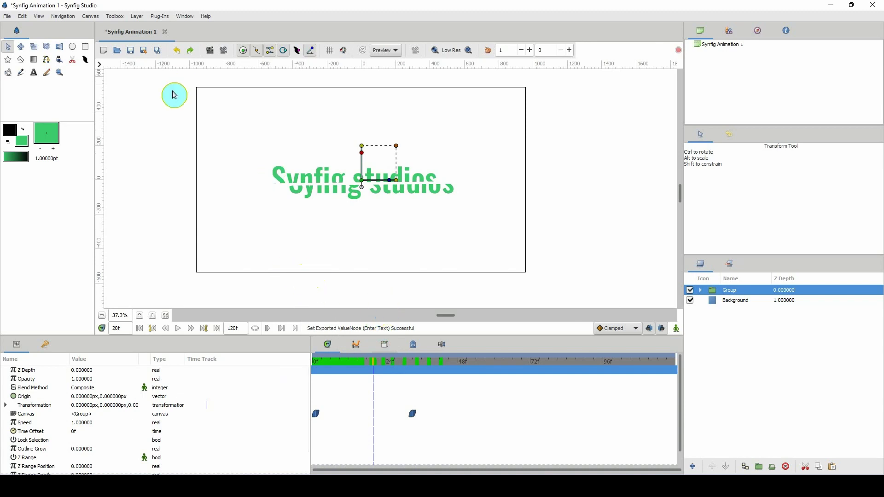
{"action": "left_click", "coordinate": [156, 16]}
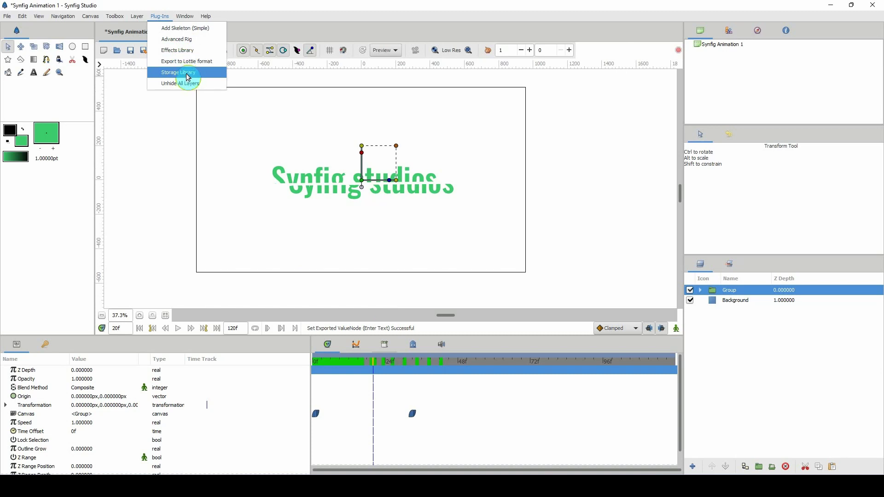
Step: Close the current animation document without saving
{"action": "left_click", "coordinate": [299, 156]}
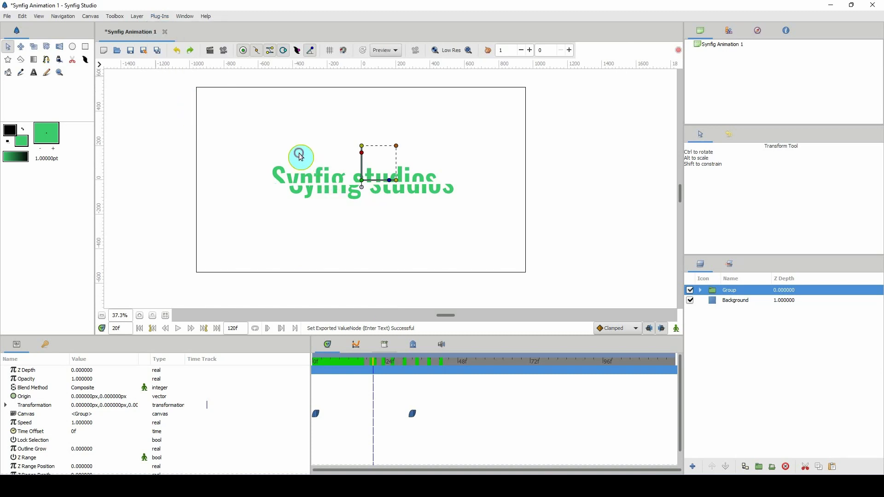
{"action": "left_click", "coordinate": [170, 37]}
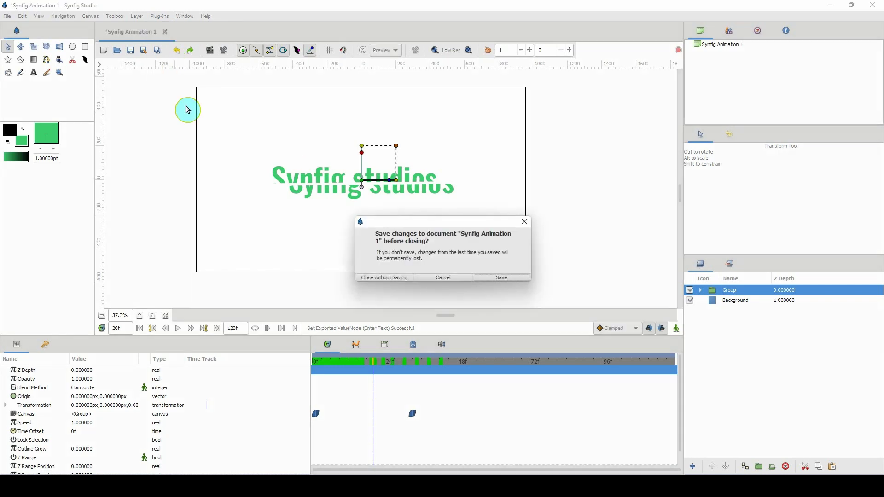
{"action": "left_click", "coordinate": [378, 279]}
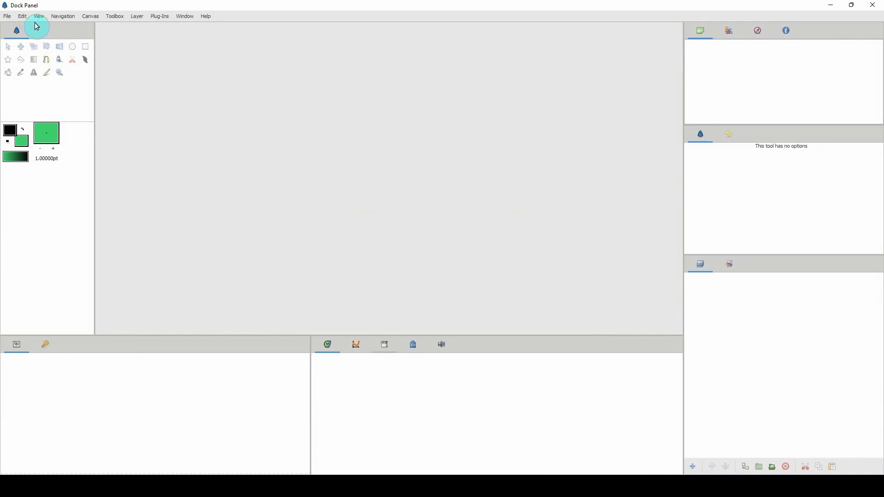
Step: Create a new blank document and set the canvas zoom to 51%
{"action": "left_click", "coordinate": [7, 16]}
{"action": "left_click", "coordinate": [36, 26]}
{"action": "left_click", "coordinate": [121, 314]}
{"action": "type", "text": "51"}
{"action": "key", "text": "Return"}
{"action": "scroll", "coordinate": [120, 315], "scroll_direction": "down", "scroll_amount": 1}
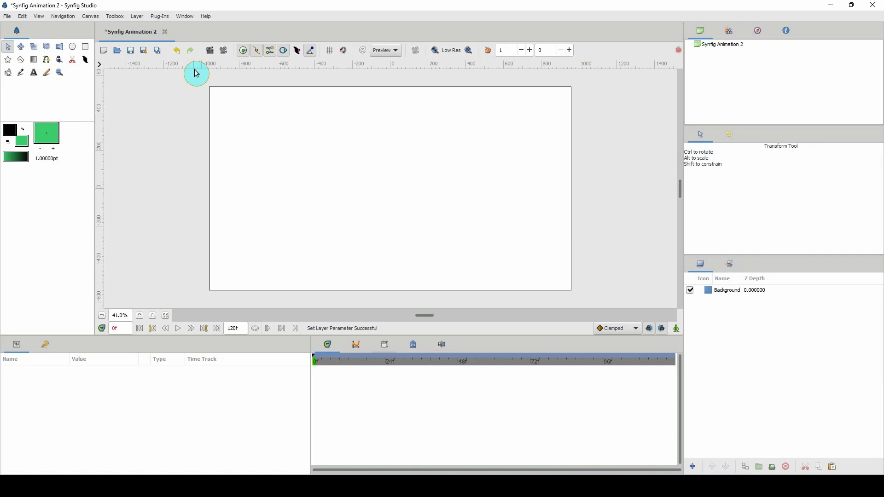
Step: Run the Storage Library plug-in to import the presets into Synfig Animation 2
{"action": "left_click", "coordinate": [164, 18]}
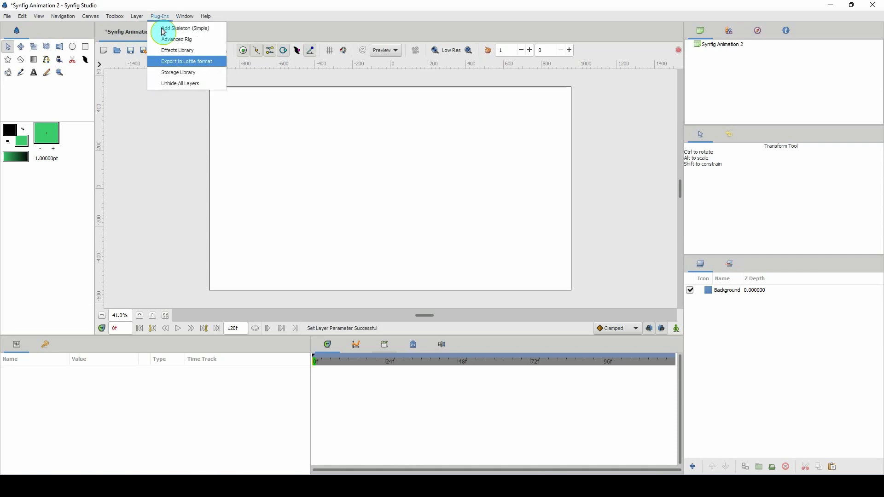
{"action": "left_click", "coordinate": [161, 72]}
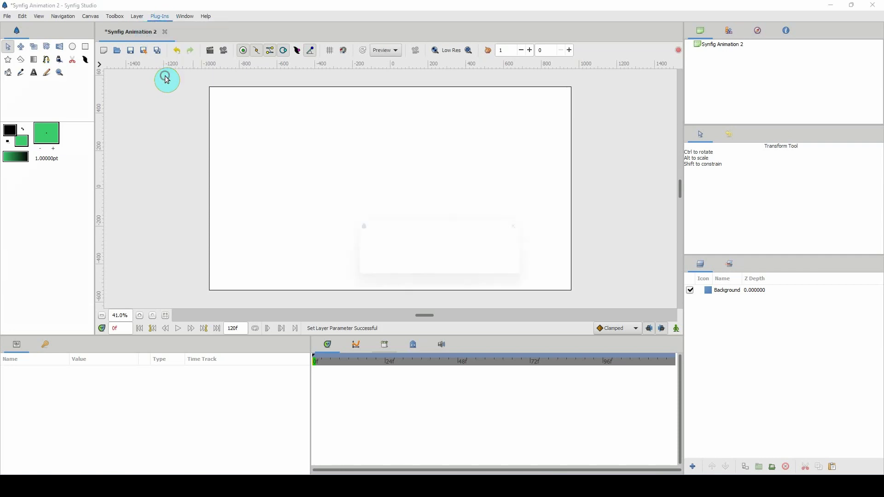
{"action": "left_click", "coordinate": [514, 277]}
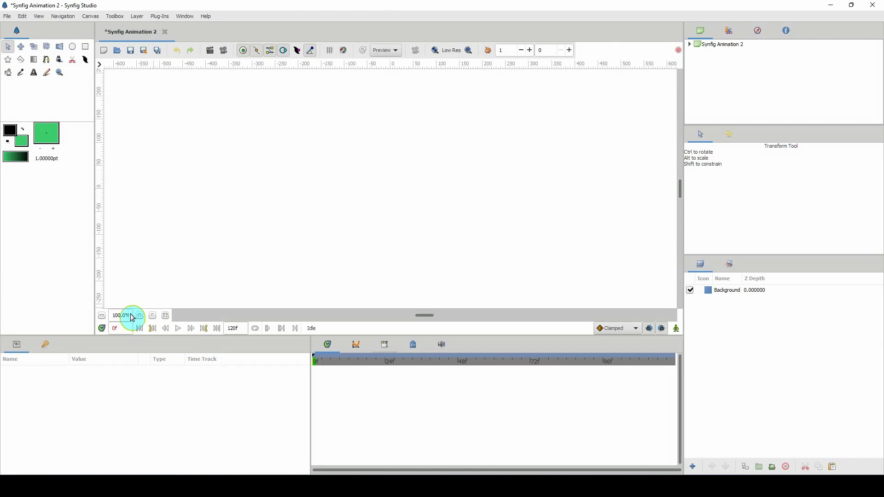
{"action": "scroll", "coordinate": [115, 314], "scroll_direction": "down", "scroll_amount": 4}
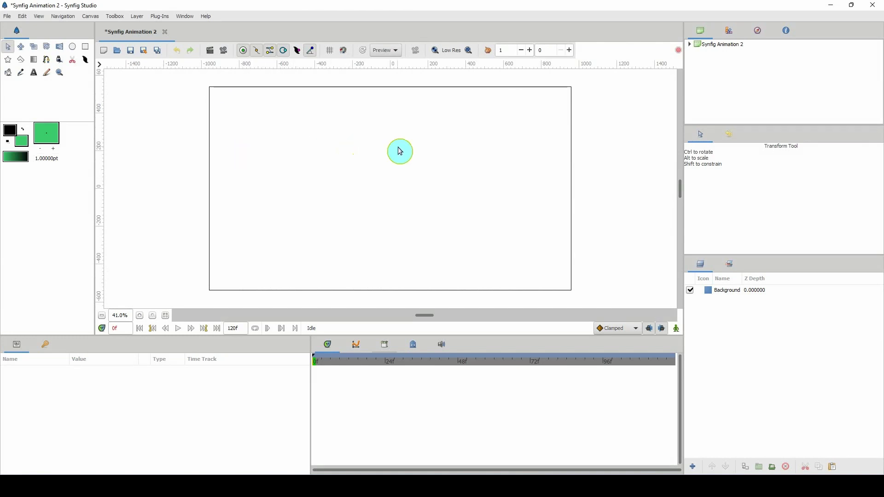
Step: Open the Text_Presets canvas, fit it in view, and inspect TEXT_ANIMATIONS and TEXT_EFFECTS
{"action": "left_click", "coordinate": [691, 43]}
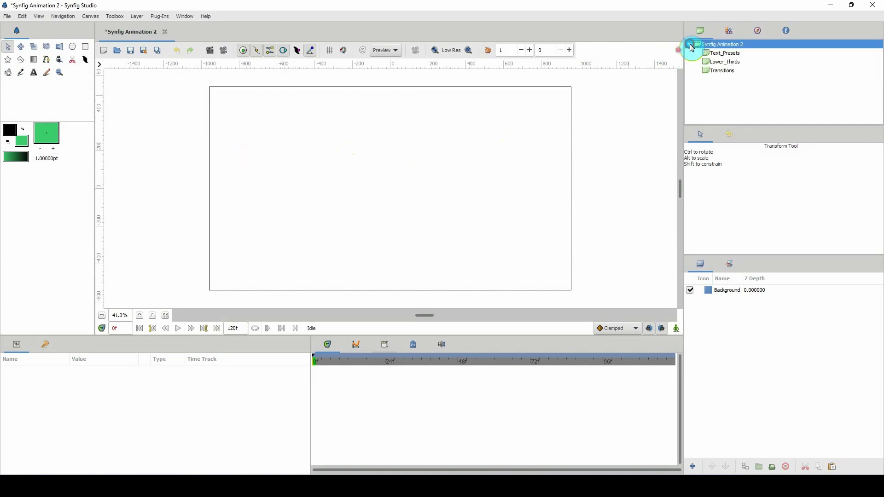
{"action": "left_click", "coordinate": [712, 55]}
{"action": "double_click", "coordinate": [712, 54]}
{"action": "left_click", "coordinate": [701, 135]}
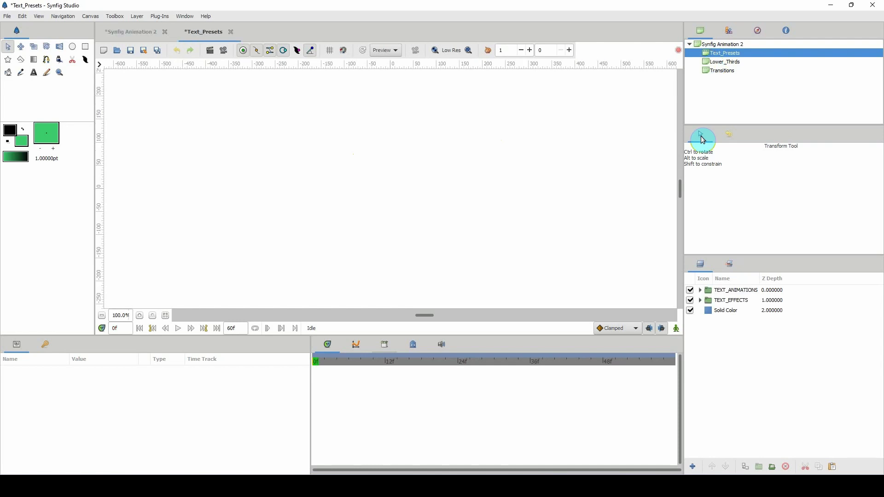
{"action": "left_click", "coordinate": [103, 315]}
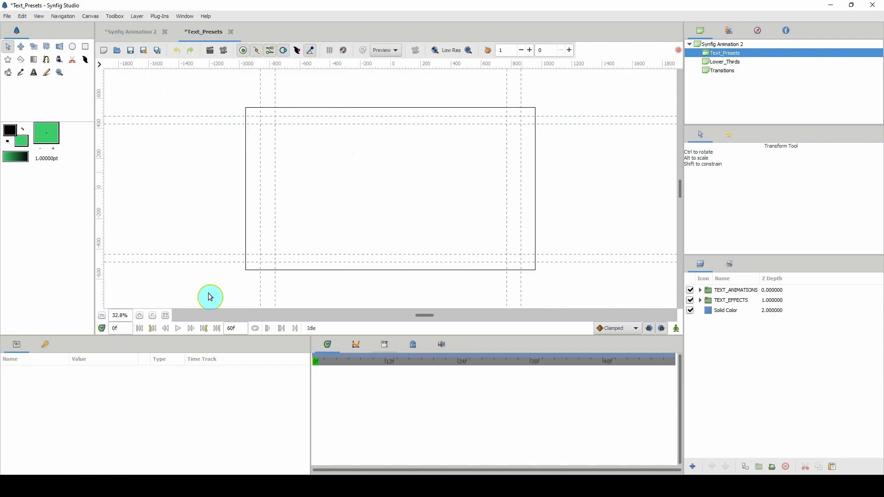
{"action": "left_click", "coordinate": [731, 290]}
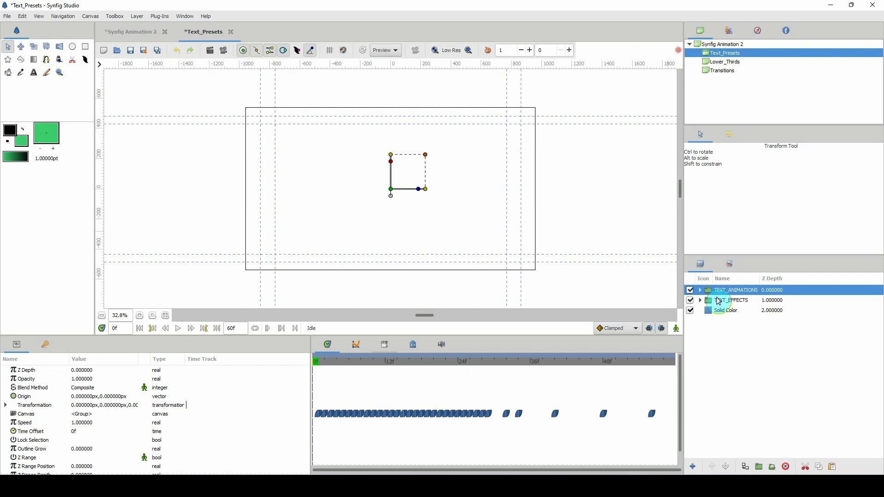
{"action": "left_click", "coordinate": [712, 304]}
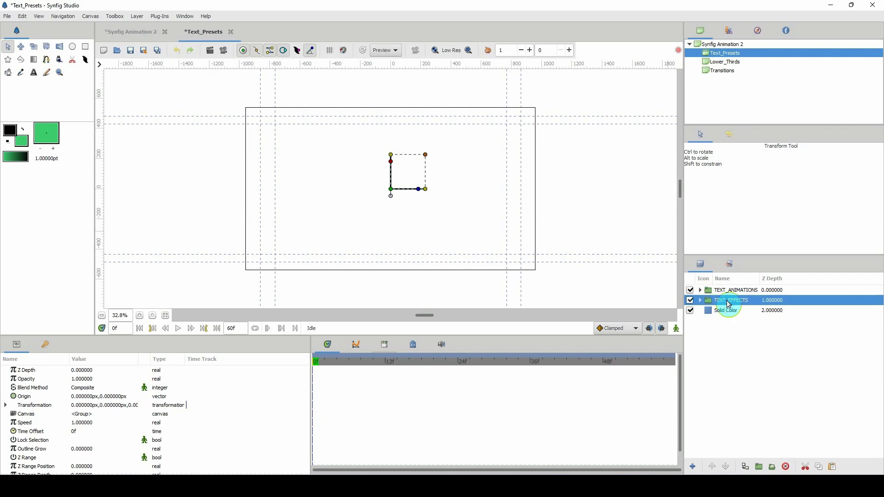
{"action": "left_click", "coordinate": [725, 292]}
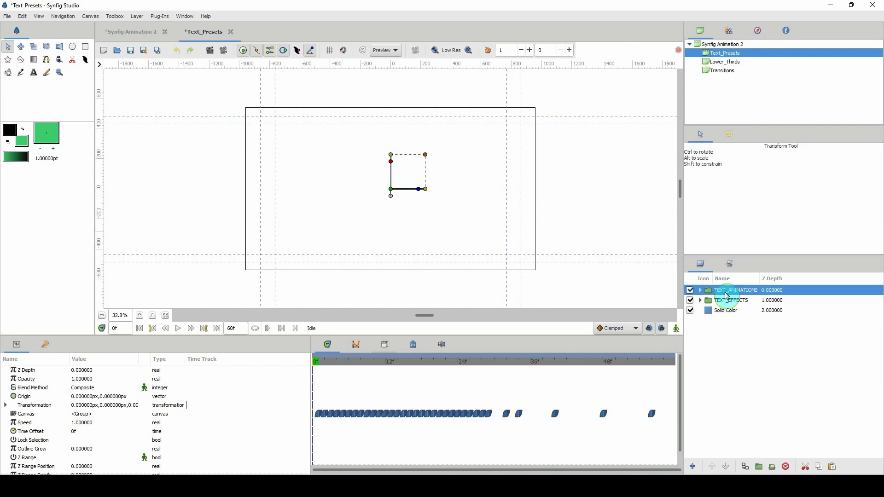
Step: Expand TEXT_EFFECTS and preview Gold_Text, Silver_Text and Dotted_Text, leaving them hidden
{"action": "left_click", "coordinate": [700, 301]}
{"action": "left_click", "coordinate": [704, 310]}
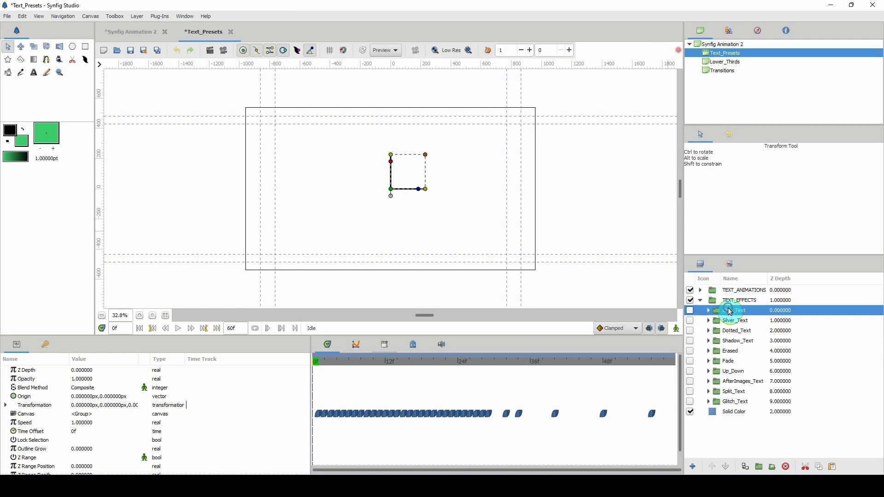
{"action": "left_click", "coordinate": [690, 311]}
{"action": "left_click", "coordinate": [690, 311]}
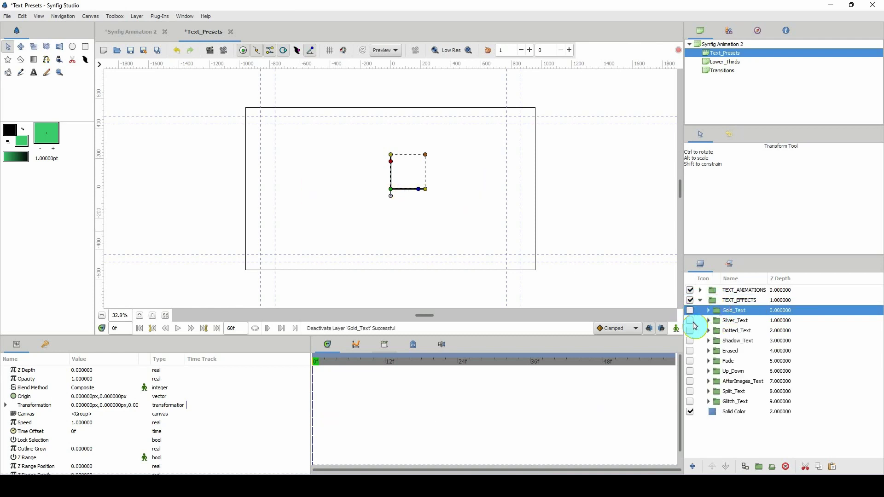
{"action": "left_click", "coordinate": [690, 320]}
{"action": "left_click", "coordinate": [690, 321]}
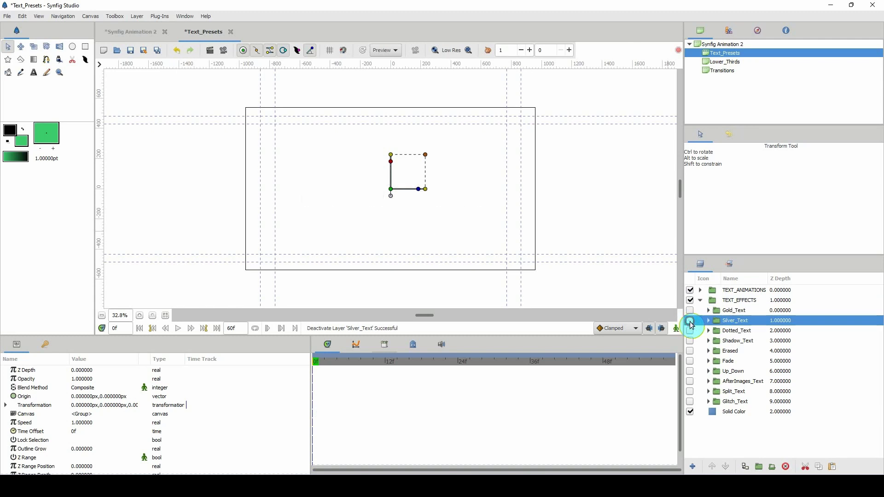
{"action": "left_click", "coordinate": [690, 331]}
{"action": "left_click", "coordinate": [690, 331]}
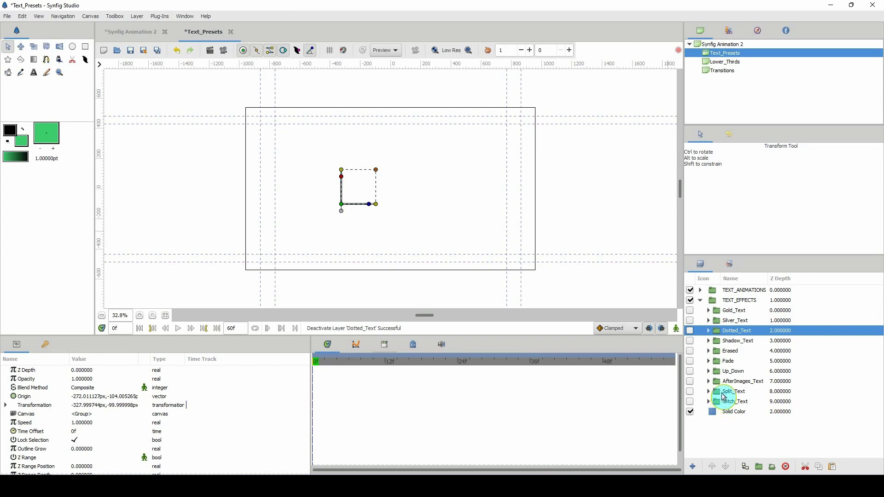
{"action": "left_click", "coordinate": [722, 392]}
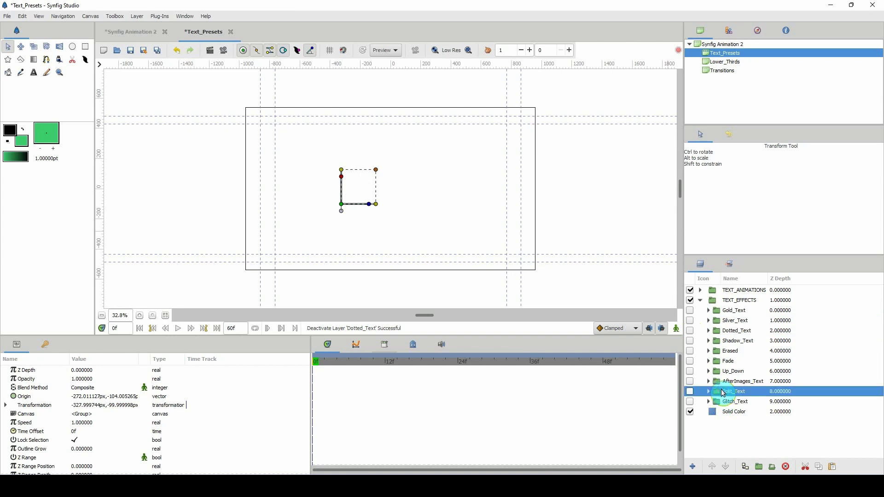
Step: Turn on Split_Text, preview it at frame 4, and change the Enter Text value to 'Whatever'
{"action": "left_click", "coordinate": [690, 391]}
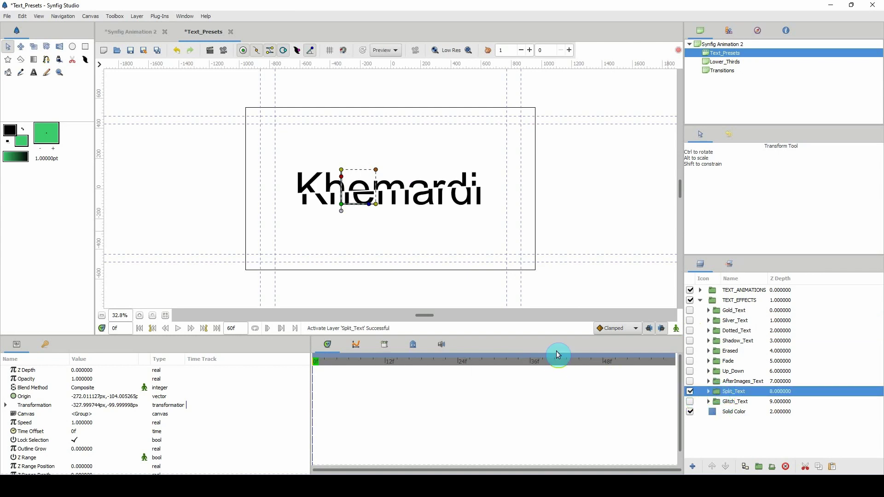
{"action": "left_click_drag", "start_coordinate": [378, 365], "coordinate": [339, 370]}
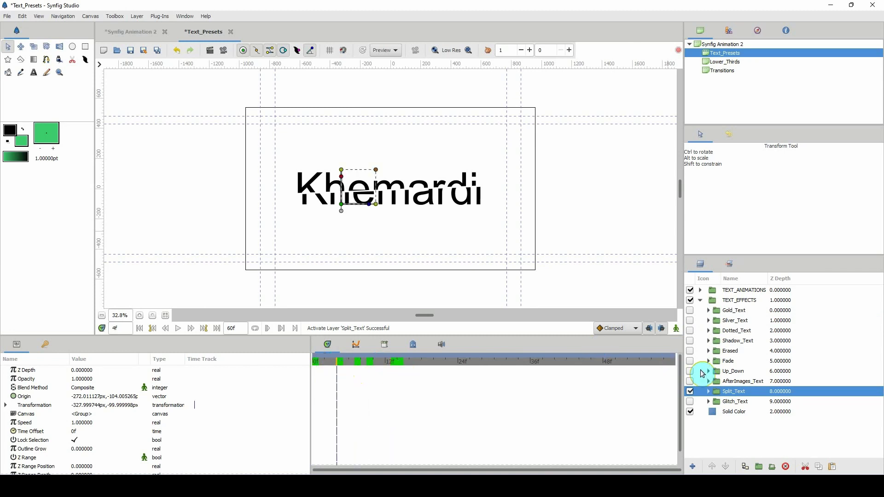
{"action": "left_click", "coordinate": [385, 344]}
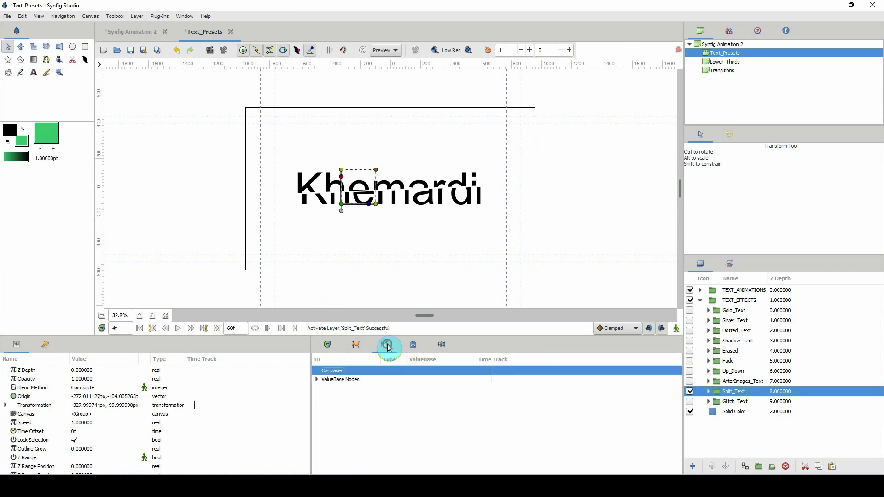
{"action": "left_click", "coordinate": [317, 379]}
{"action": "left_click", "coordinate": [441, 389]}
{"action": "left_click", "coordinate": [439, 389]}
{"action": "type", "text": "Whatever"}
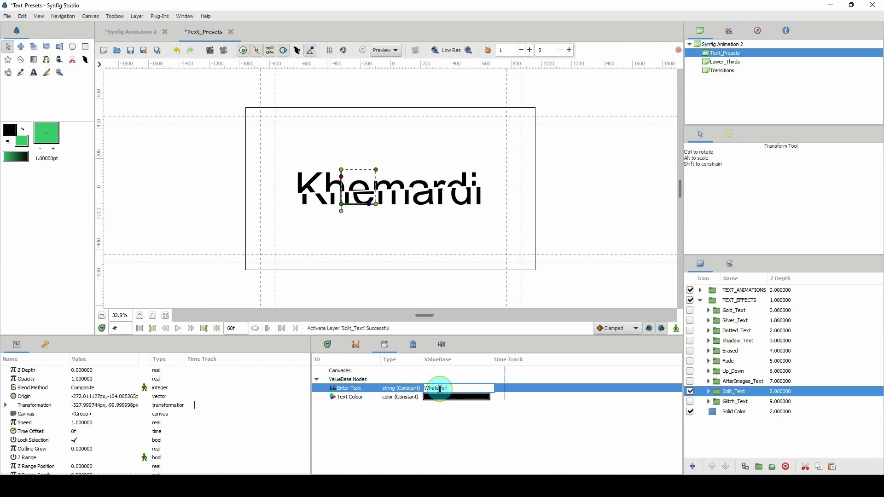
{"action": "key", "text": "Return"}
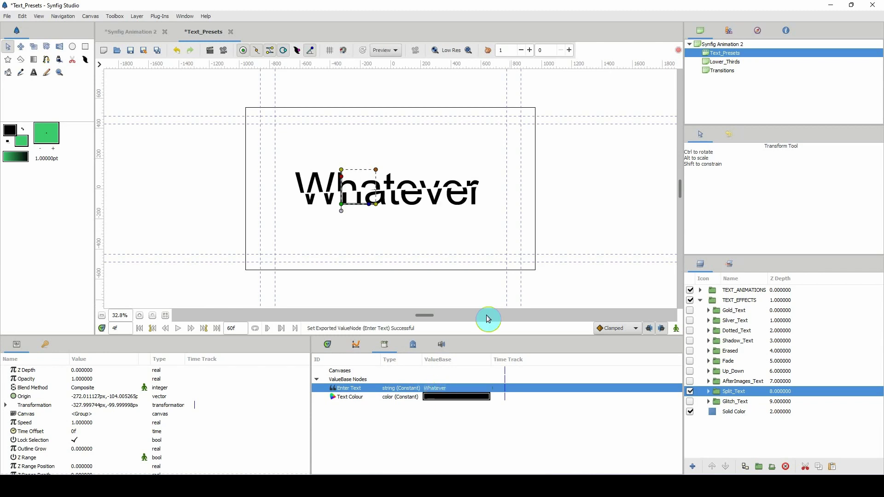
Step: Set the exported Text Colour to a light purple (#D489EB) in the Colors dialog
{"action": "left_click", "coordinate": [449, 396]}
{"action": "left_click", "coordinate": [450, 397]}
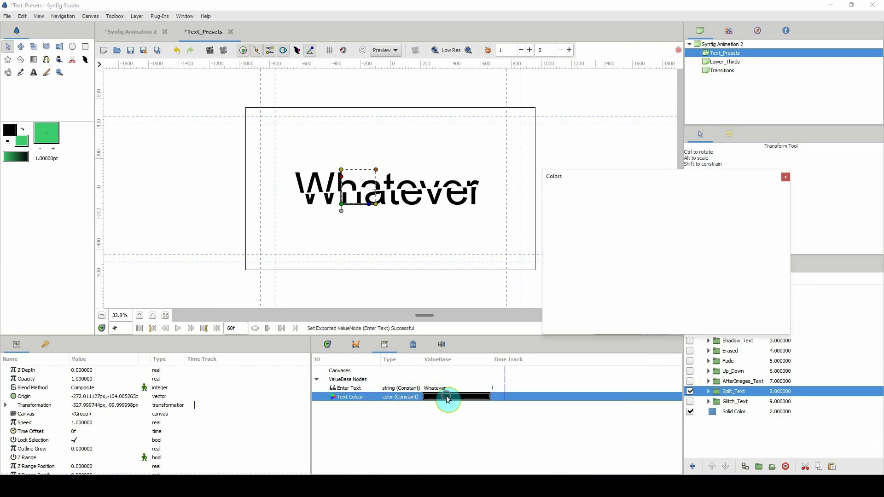
{"action": "left_click", "coordinate": [597, 285]}
{"action": "left_click", "coordinate": [593, 260]}
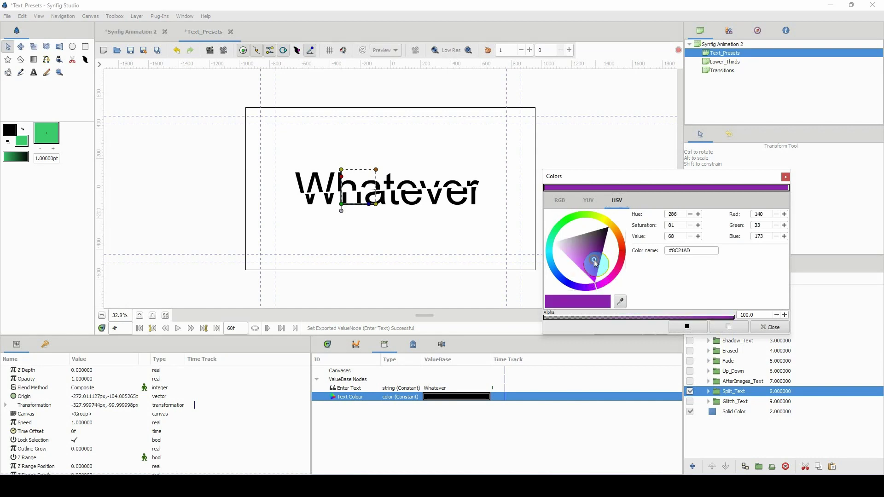
{"action": "left_click", "coordinate": [571, 253]}
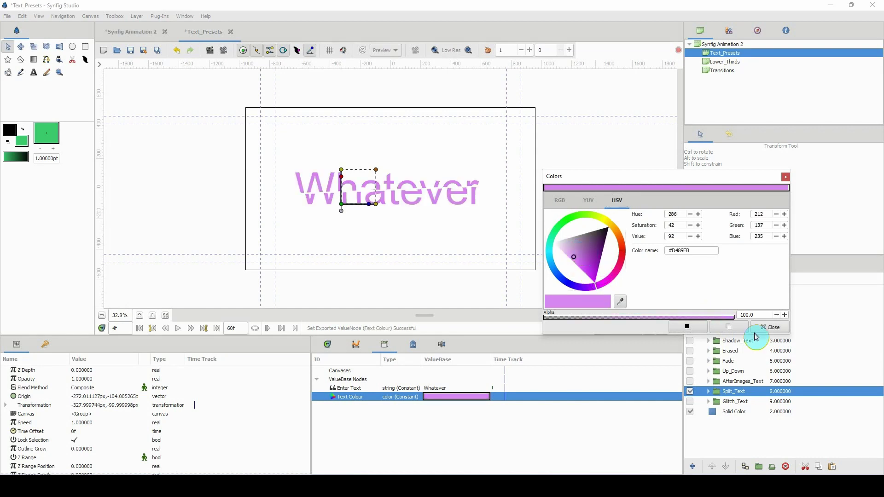
{"action": "left_click", "coordinate": [770, 328]}
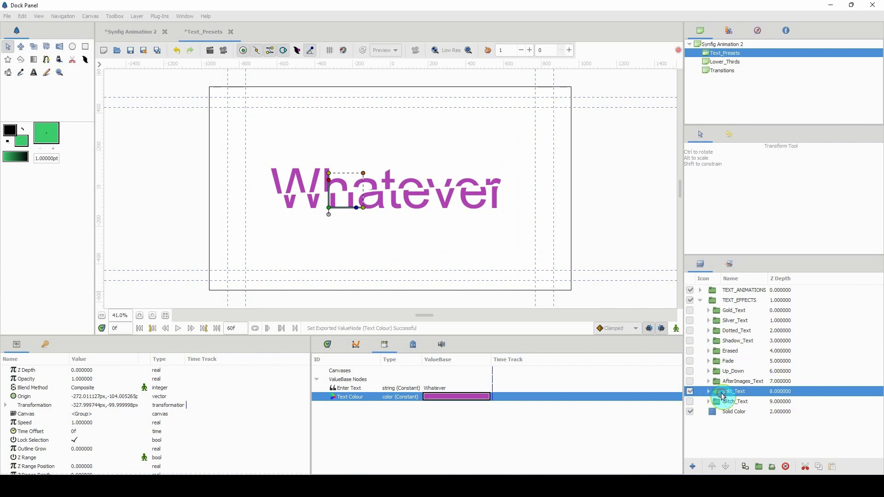
Step: Hide Split_Text and briefly preview the Glitch_Text effect before hiding it again
{"action": "left_click", "coordinate": [722, 400]}
{"action": "left_click", "coordinate": [715, 391]}
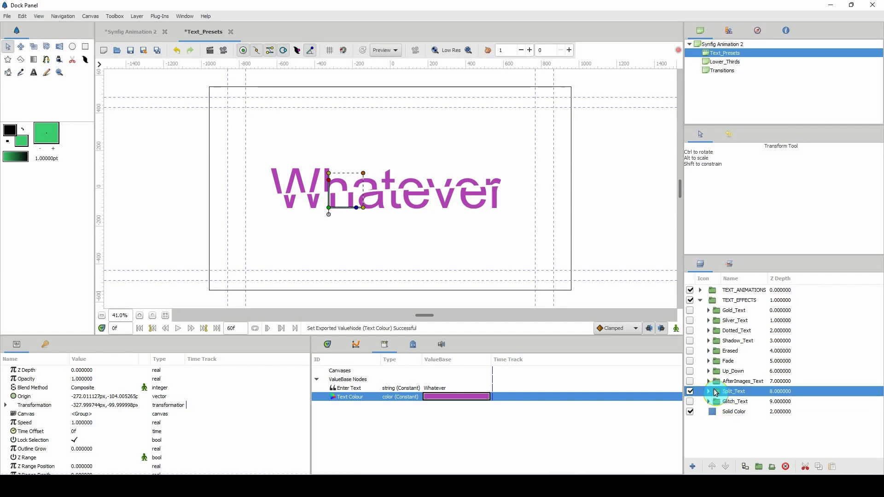
{"action": "left_click", "coordinate": [690, 392]}
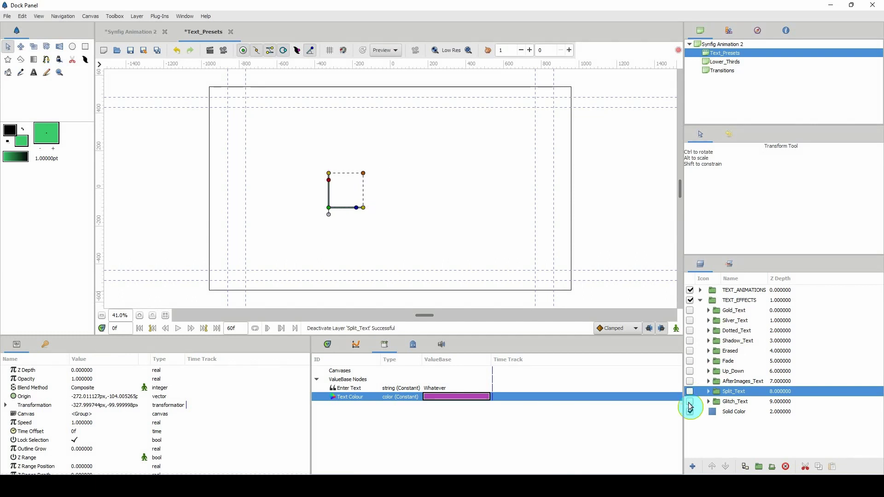
{"action": "left_click", "coordinate": [689, 401]}
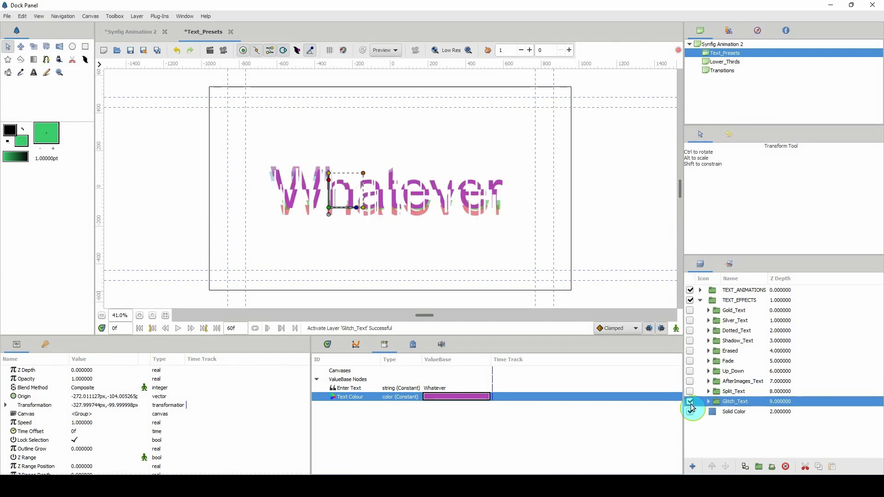
{"action": "left_click", "coordinate": [735, 412]}
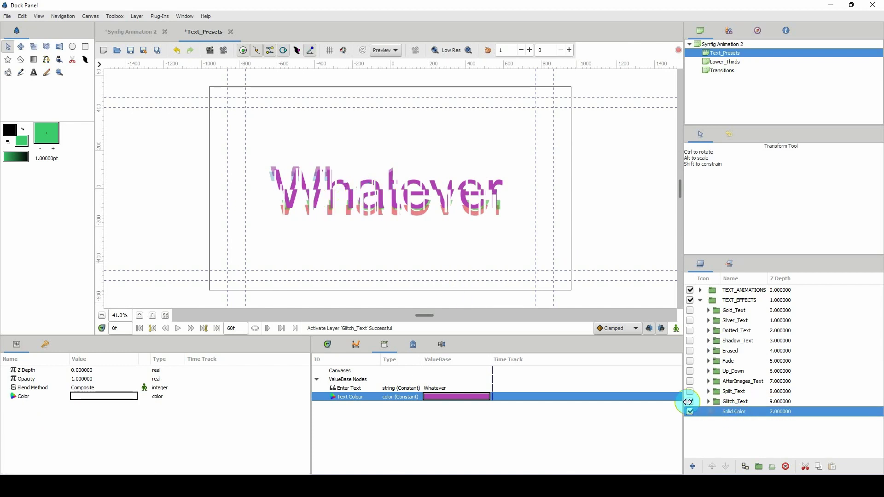
{"action": "left_click", "coordinate": [689, 401]}
Step: Show the AfterImages_Text effect and change the Enter Text value to 'Synfig'
{"action": "left_click", "coordinate": [689, 381]}
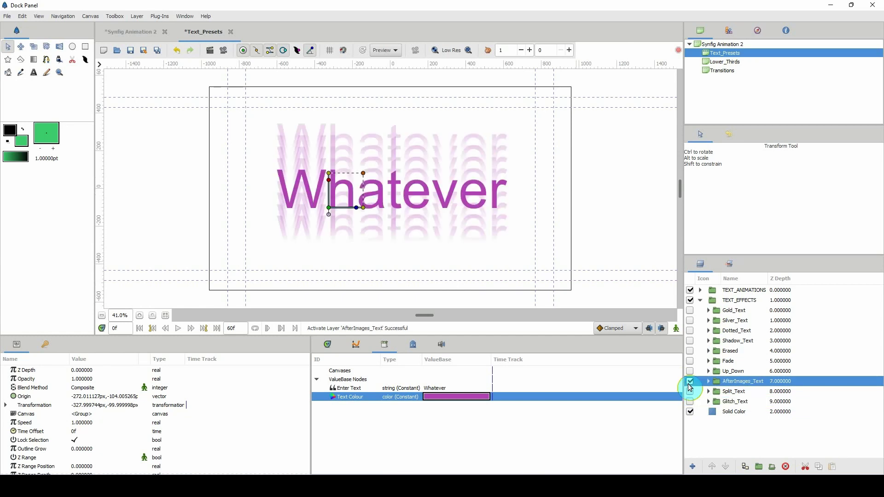
{"action": "double_click", "coordinate": [433, 387]}
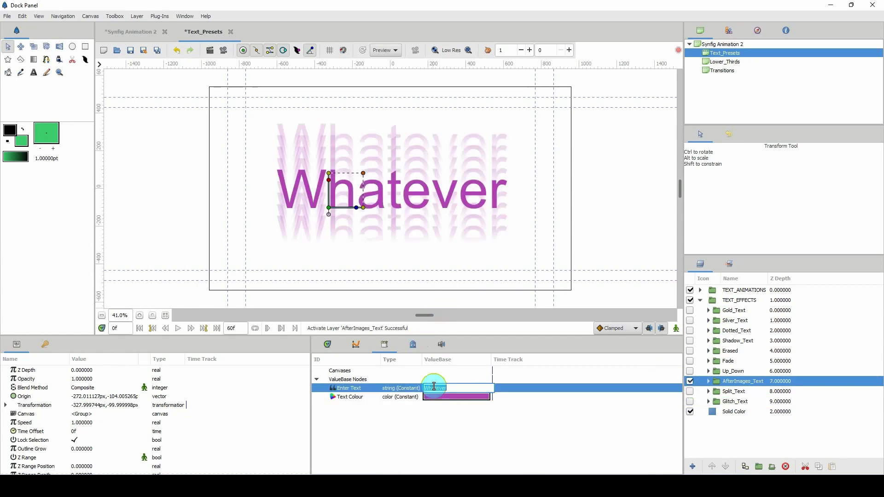
{"action": "type", "text": "Synfig"}
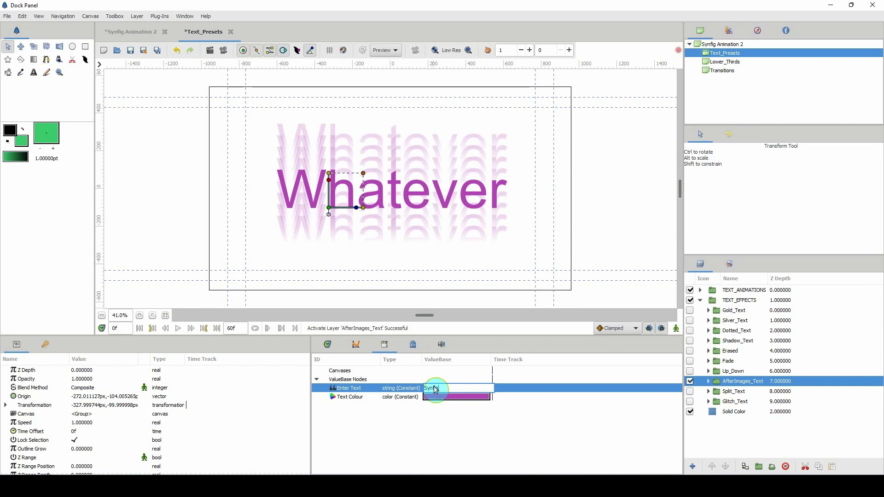
{"action": "key", "text": "Return"}
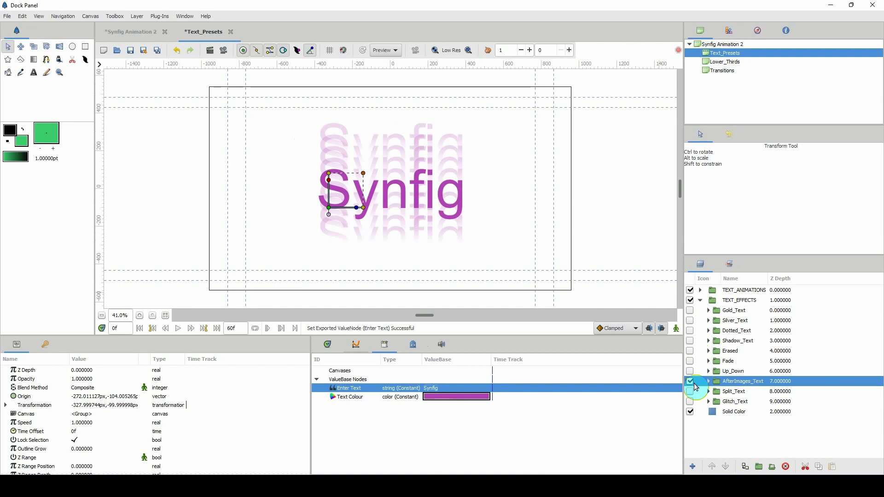
Step: Hide AfterImages_Text and enable Animate_In_1 under TEXT_ANIMATIONS > ANIMATE_IN
{"action": "left_click", "coordinate": [689, 381]}
{"action": "left_click", "coordinate": [700, 299]}
{"action": "left_click", "coordinate": [699, 289]}
{"action": "left_click", "coordinate": [711, 301]}
{"action": "left_click", "coordinate": [708, 300]}
{"action": "left_click", "coordinate": [693, 311]}
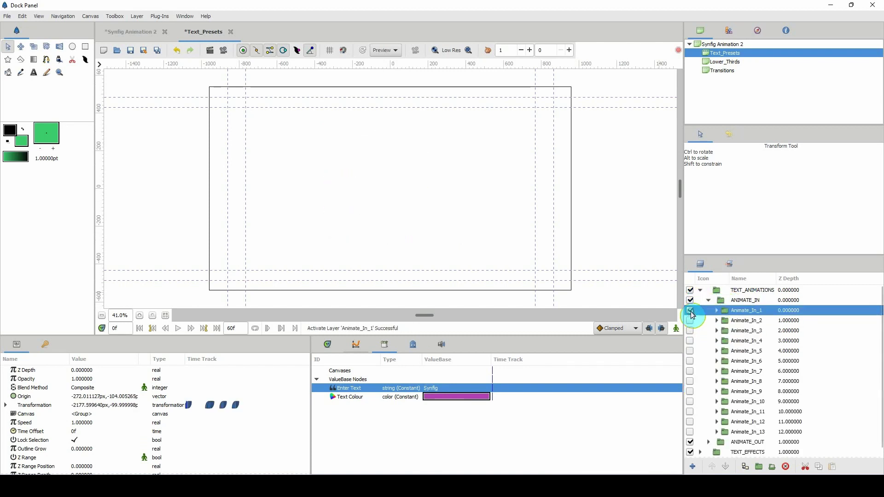
Step: Preview Animate_In_1 at frame 18, copy the layer, and switch to Synfig Animation 2
{"action": "left_click_drag", "start_coordinate": [335, 361], "coordinate": [424, 366]}
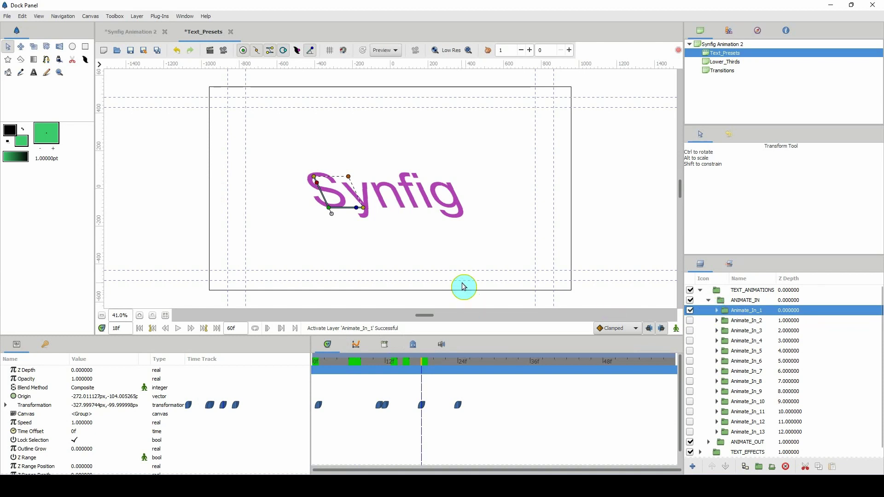
{"action": "right_click", "coordinate": [748, 310]}
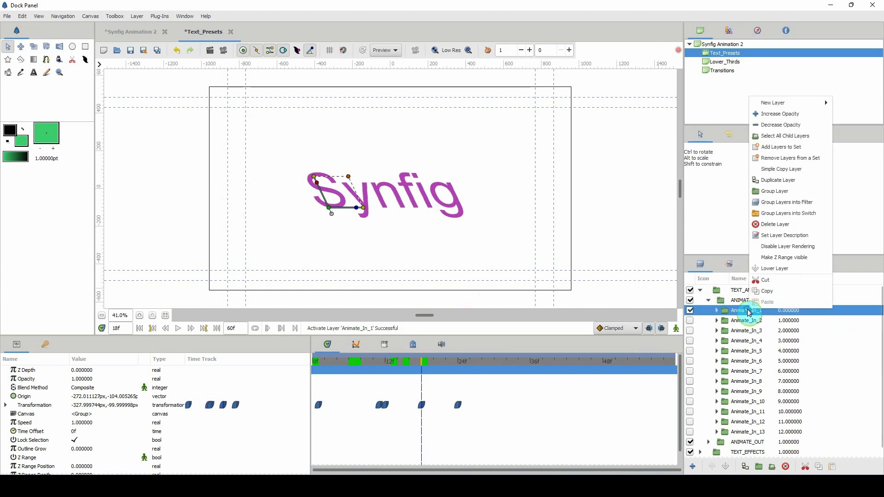
{"action": "left_click", "coordinate": [775, 291]}
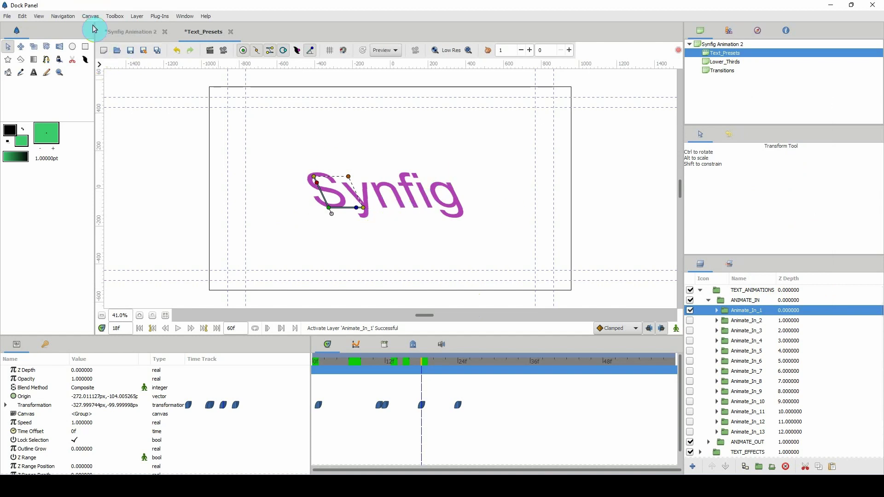
{"action": "left_click", "coordinate": [130, 32]}
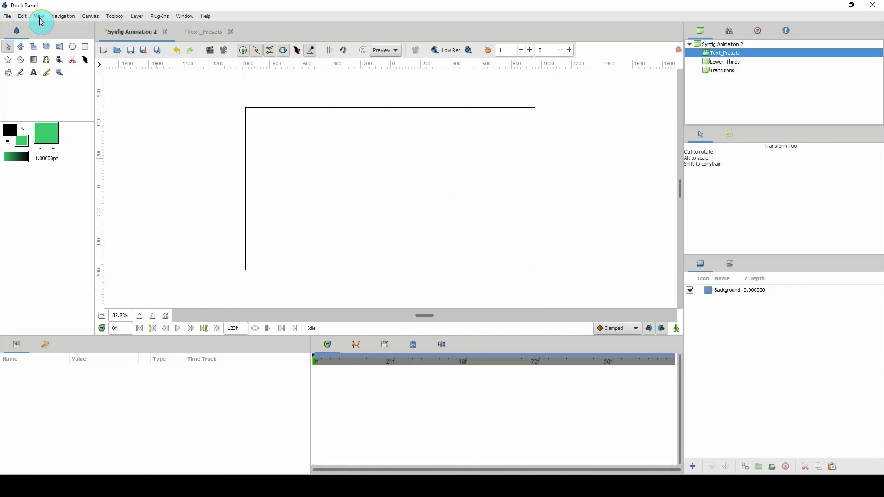
Step: Paste the Animate_In_1 layer into Synfig Animation 2, preview its animation, and close Text_Presets
{"action": "left_click", "coordinate": [23, 16]}
{"action": "left_click", "coordinate": [41, 72]}
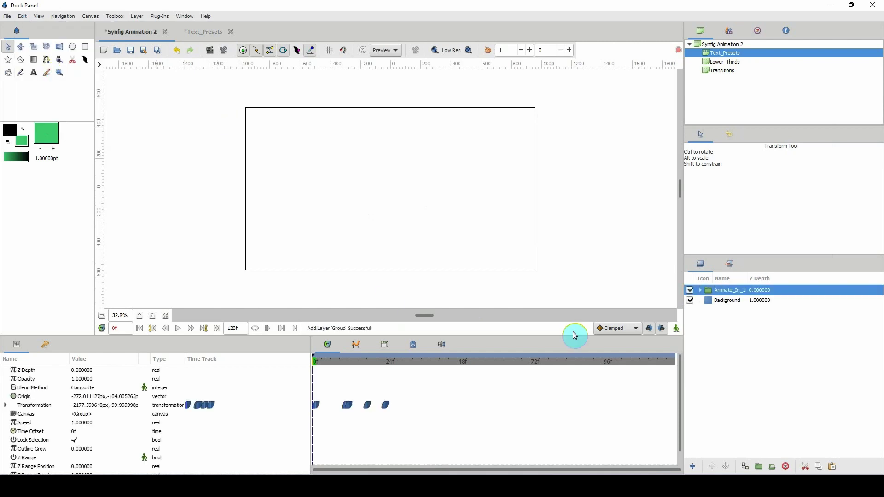
{"action": "mouse_move", "coordinate": [332, 360]}
{"action": "left_mouse_down"}
{"action": "mouse_move", "coordinate": [369, 366]}
{"action": "mouse_move", "coordinate": [317, 366]}
{"action": "left_mouse_up"}
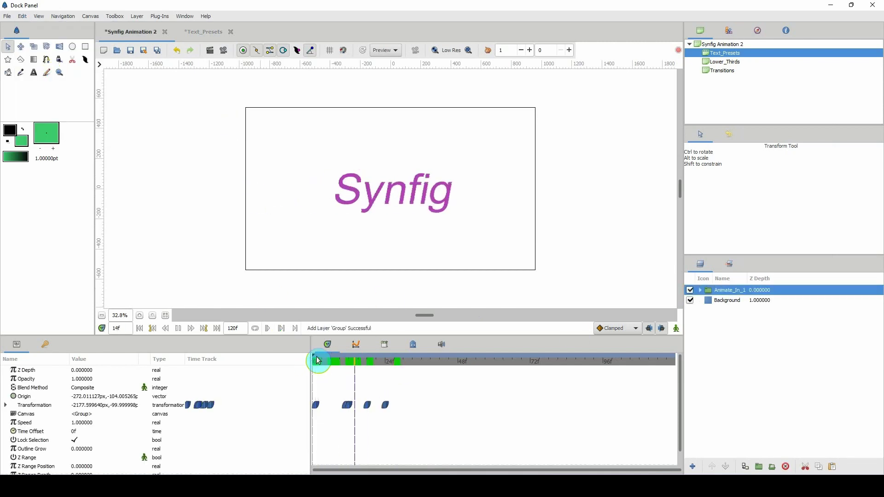
{"action": "left_click", "coordinate": [353, 363]}
{"action": "left_click_drag", "start_coordinate": [352, 364], "coordinate": [286, 368]}
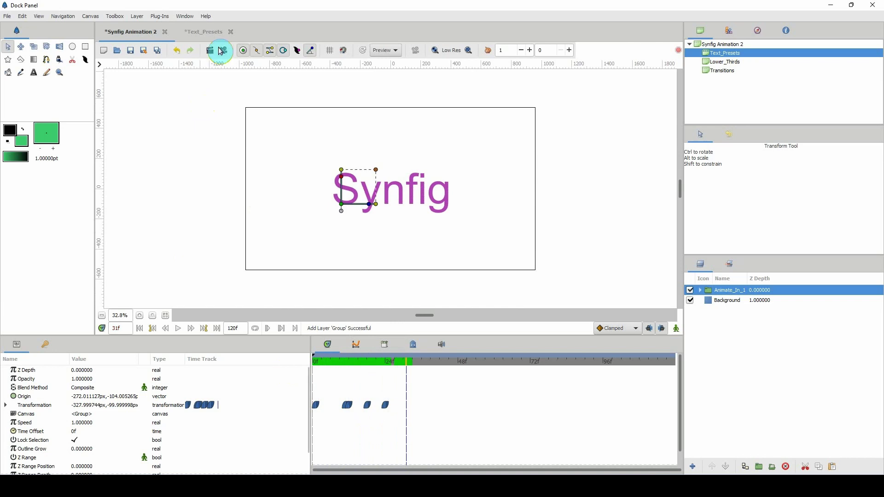
{"action": "left_click", "coordinate": [229, 31]}
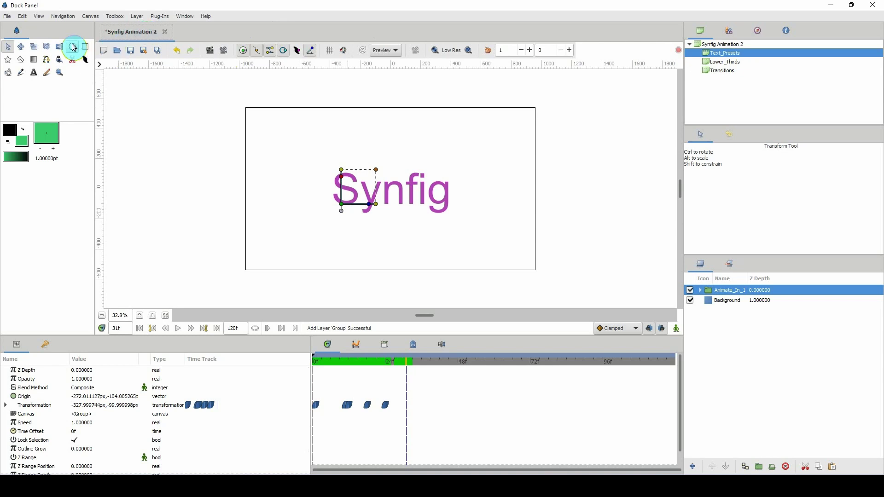
Step: Save the animation as 'Synfig Animation 2.sifz' on the Desktop and close it
{"action": "left_click", "coordinate": [10, 19]}
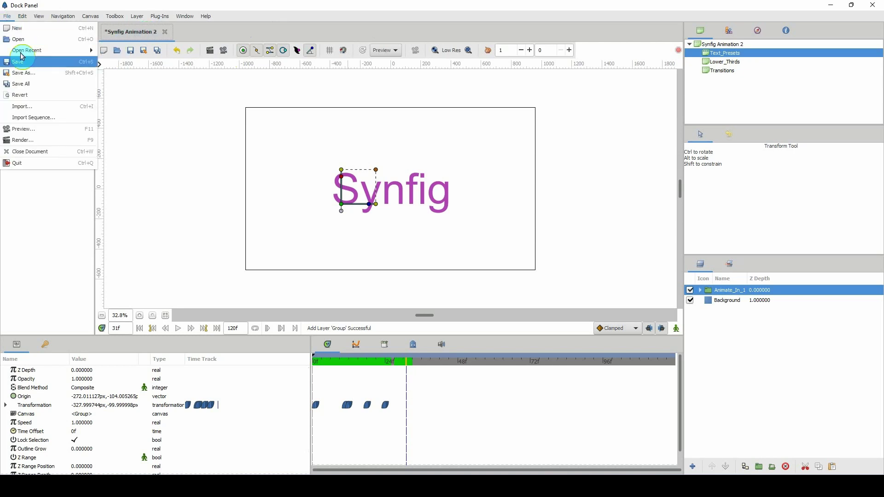
{"action": "left_click", "coordinate": [29, 72]}
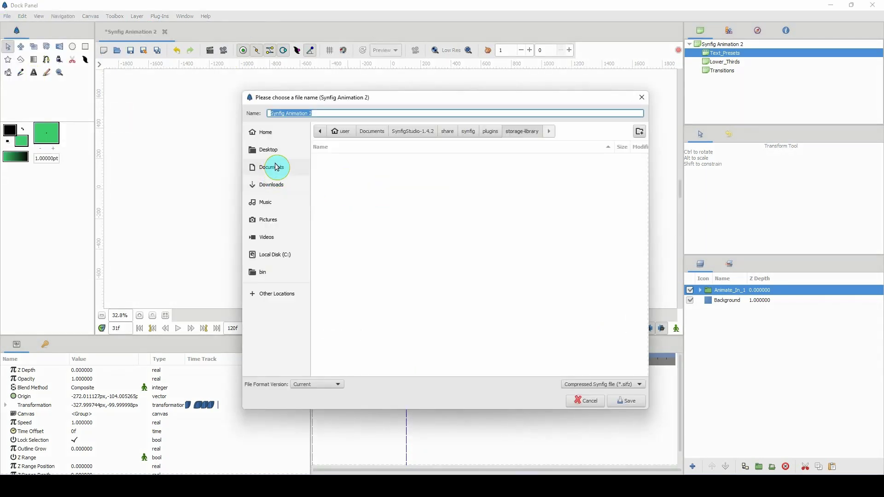
{"action": "left_click", "coordinate": [270, 150]}
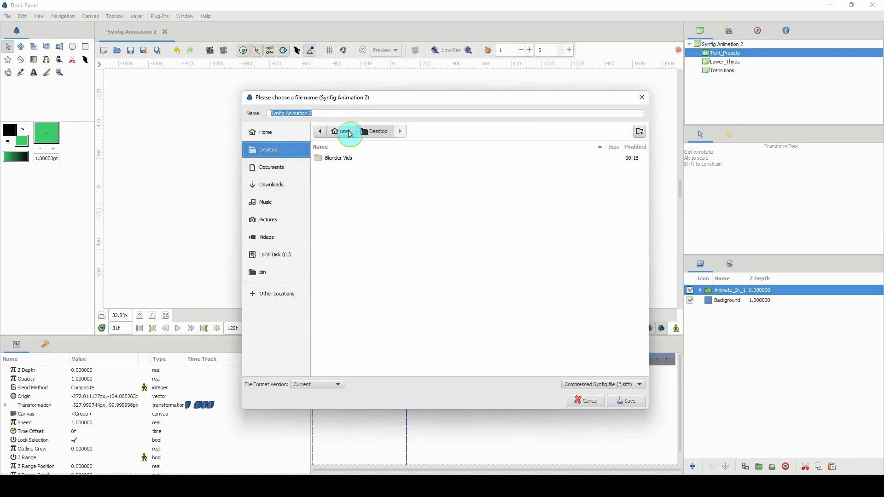
{"action": "left_click", "coordinate": [627, 403]}
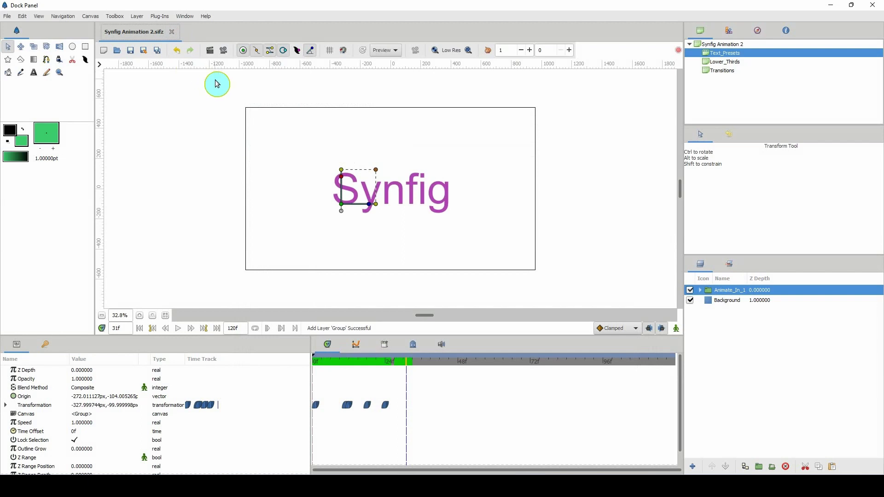
{"action": "left_click", "coordinate": [172, 36]}
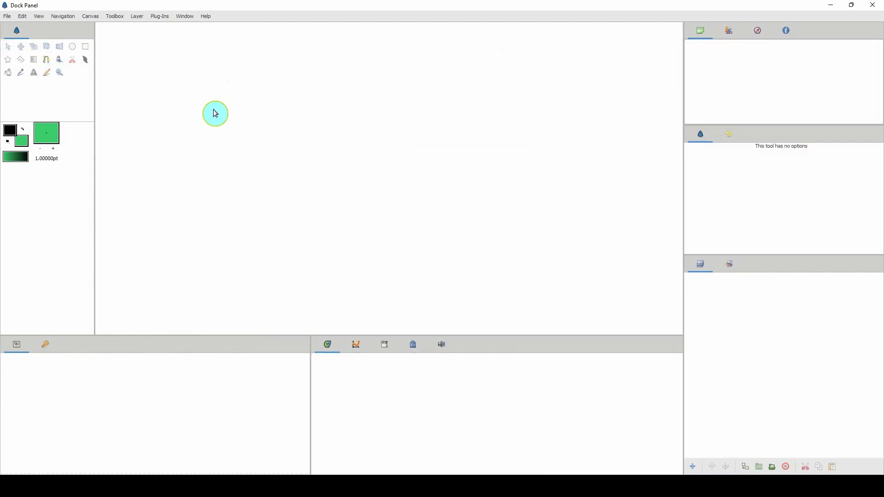
Step: Reopen 'Synfig Animation 2.sifz' from recent files and play its animation
{"action": "left_click", "coordinate": [6, 18]}
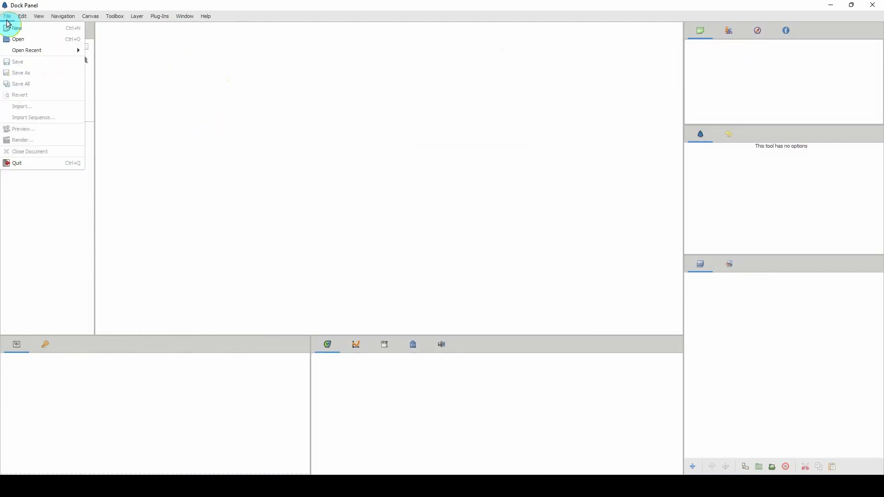
{"action": "mouse_move", "coordinate": [27, 50]}
{"action": "left_click", "coordinate": [118, 52]}
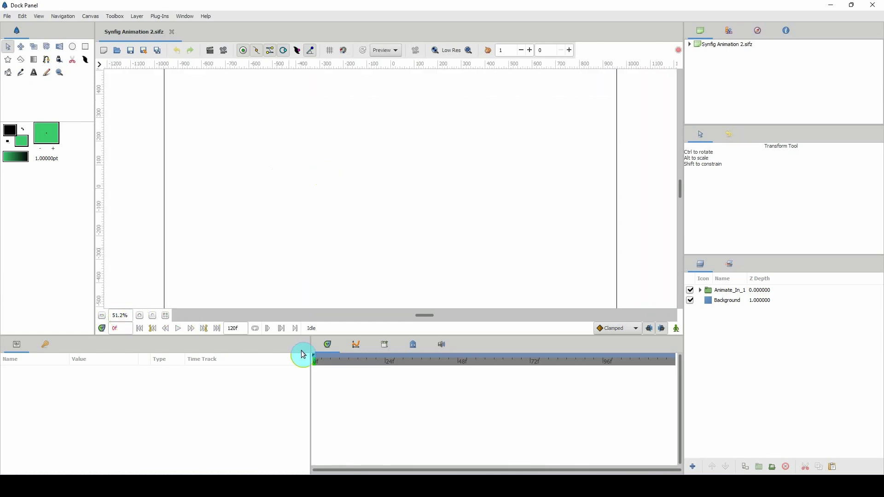
{"action": "scroll", "coordinate": [118, 317], "scroll_direction": "down", "scroll_amount": 2}
{"action": "left_click_drag", "start_coordinate": [323, 364], "coordinate": [275, 366]}
{"action": "key", "text": "space"}
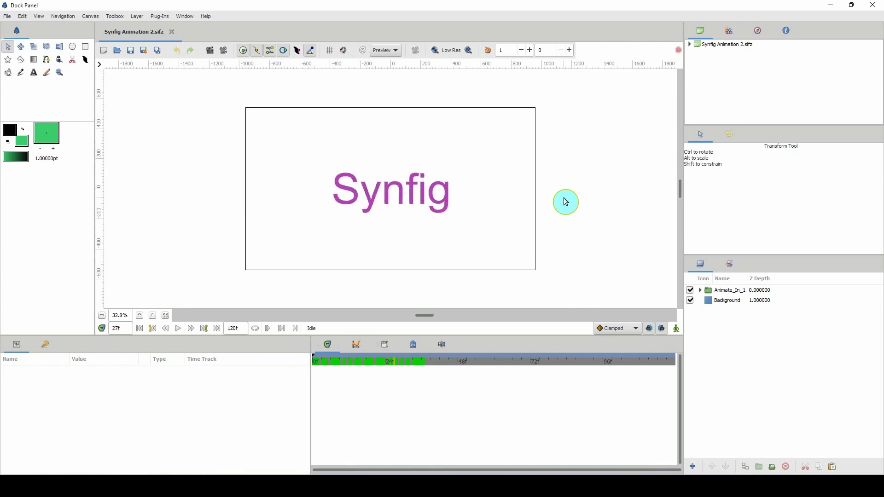
Step: Open the file's embedded Text_Presets canvas from the Library in its own tab
{"action": "left_click", "coordinate": [689, 44]}
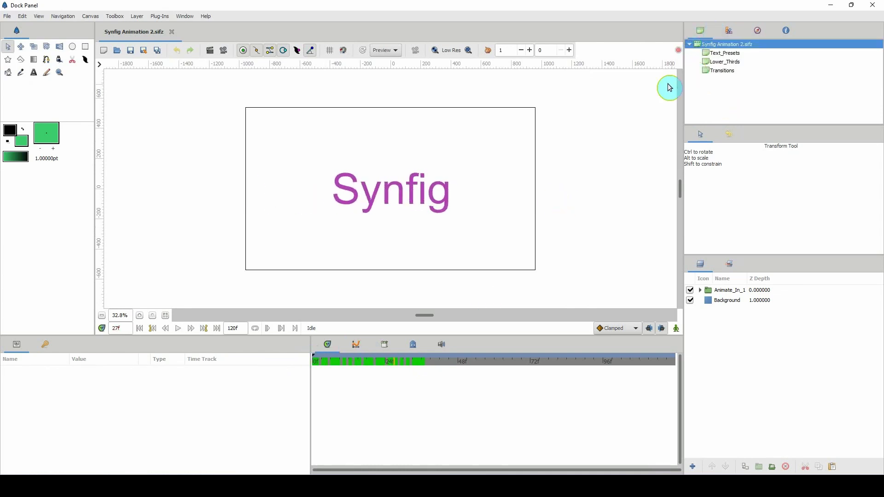
{"action": "left_click", "coordinate": [711, 53]}
{"action": "double_click", "coordinate": [718, 52]}
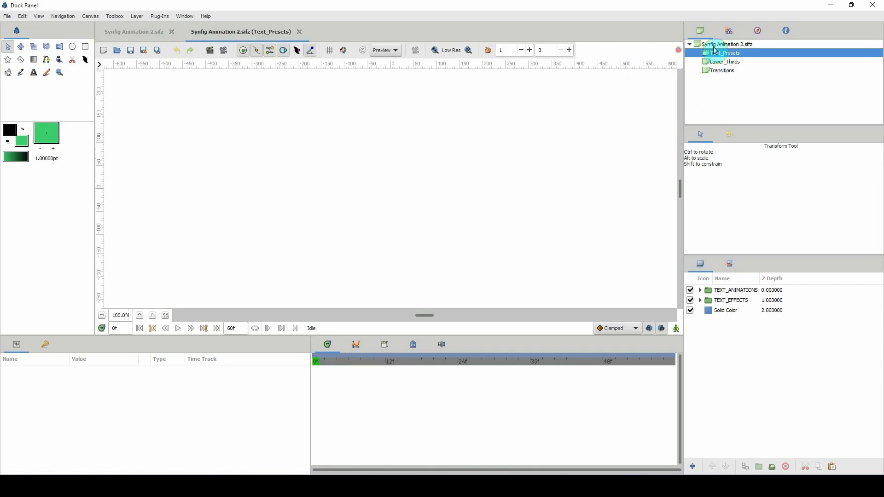
Step: Enable the Animate_In_2 preset and preview it at frame 13
{"action": "scroll", "coordinate": [120, 315], "scroll_direction": "down", "scroll_amount": 5}
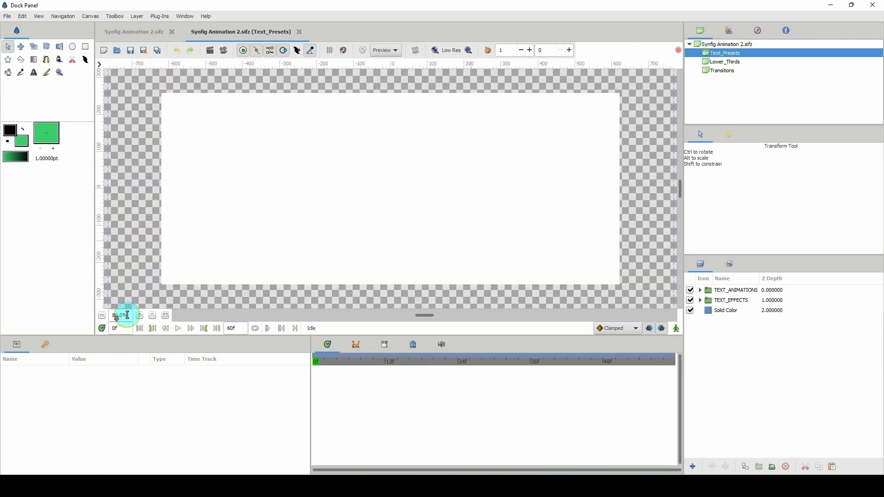
{"action": "left_click", "coordinate": [700, 291]}
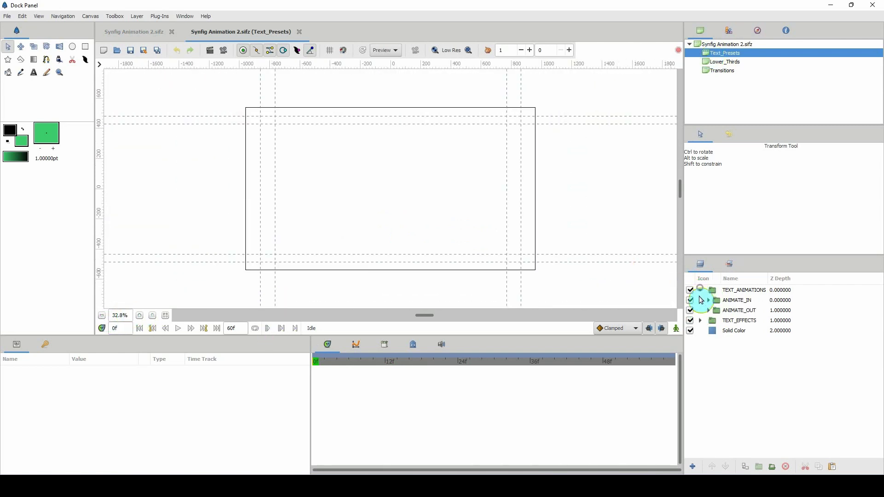
{"action": "left_click", "coordinate": [708, 301]}
{"action": "left_click", "coordinate": [689, 320]}
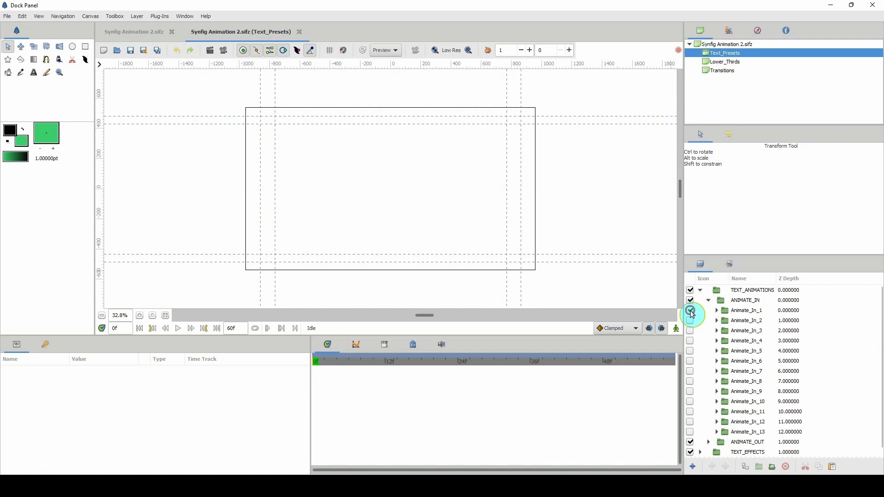
{"action": "left_click", "coordinate": [730, 321]}
{"action": "mouse_move", "coordinate": [360, 361]}
{"action": "left_mouse_down"}
{"action": "mouse_move", "coordinate": [391, 362]}
{"action": "mouse_move", "coordinate": [300, 369]}
{"action": "mouse_move", "coordinate": [369, 367]}
{"action": "mouse_move", "coordinate": [353, 367]}
{"action": "left_mouse_up"}
Step: Change the exported Enter Text value under ValueBase Nodes to 'again'
{"action": "left_click", "coordinate": [385, 344]}
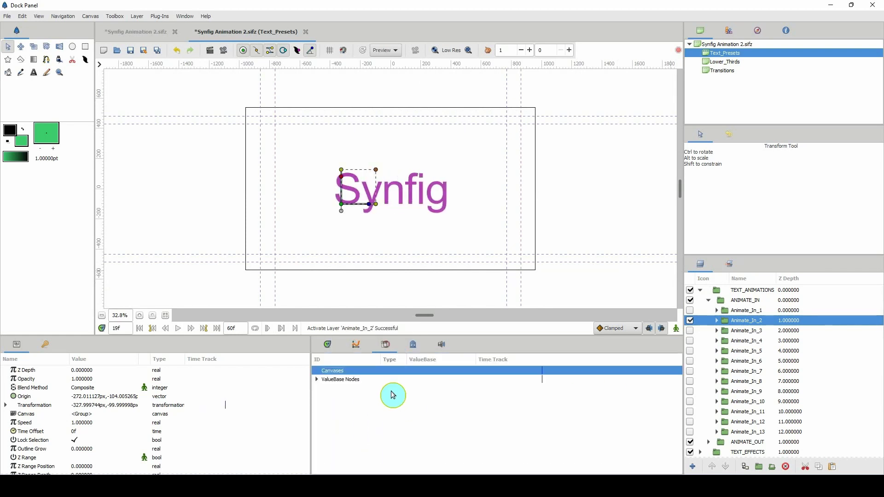
{"action": "left_click", "coordinate": [317, 378]}
{"action": "left_click", "coordinate": [432, 388]}
{"action": "left_click", "coordinate": [435, 389]}
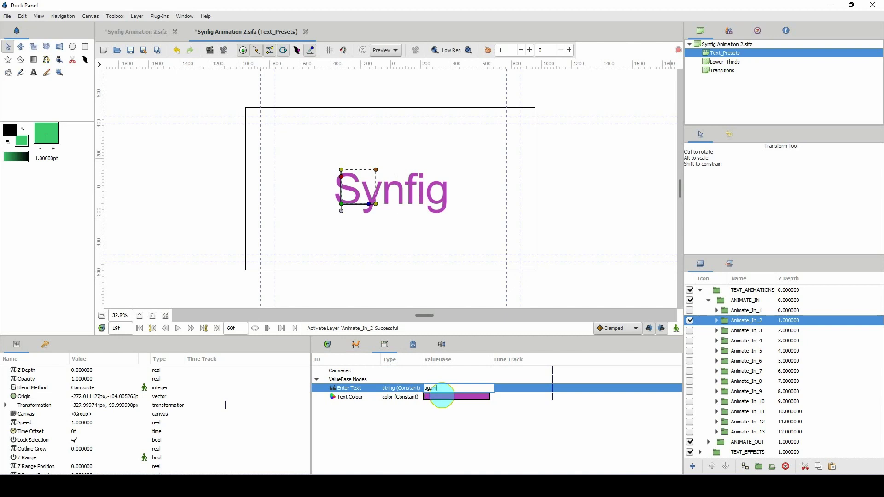
{"action": "key", "text": "Return"}
Step: Return to Synfig Animation 2.sifz, rewind to frame 0, and play the animation
{"action": "left_click", "coordinate": [327, 345]}
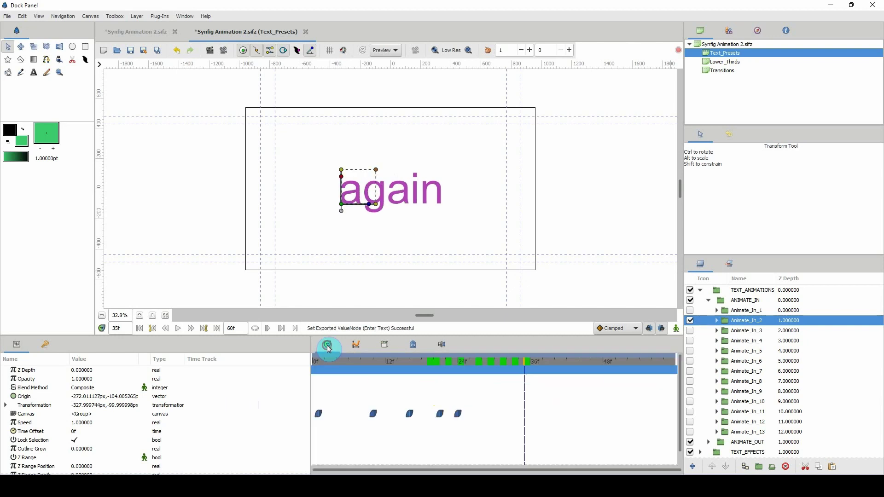
{"action": "left_click", "coordinate": [146, 32]}
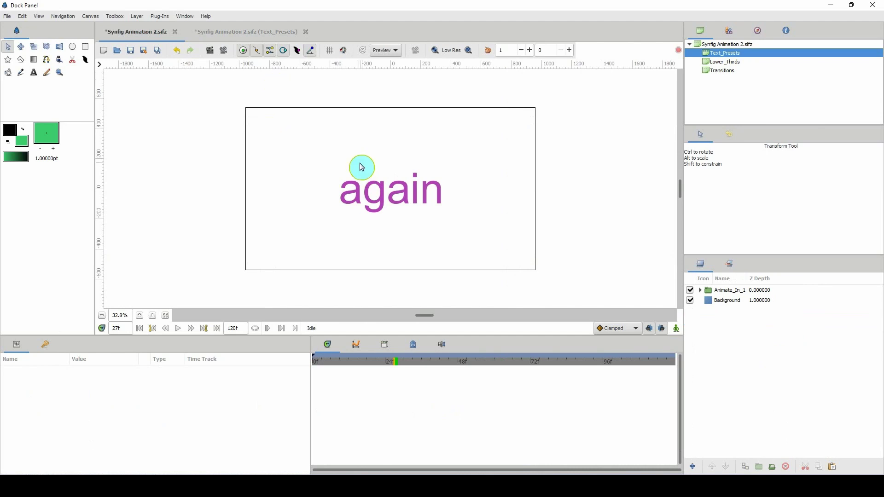
{"action": "left_click_drag", "start_coordinate": [359, 364], "coordinate": [314, 355]}
{"action": "key", "text": "space"}
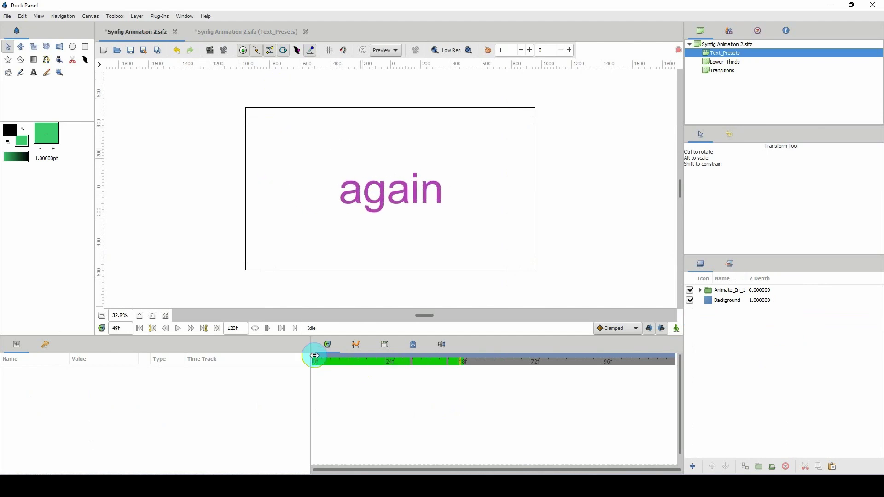